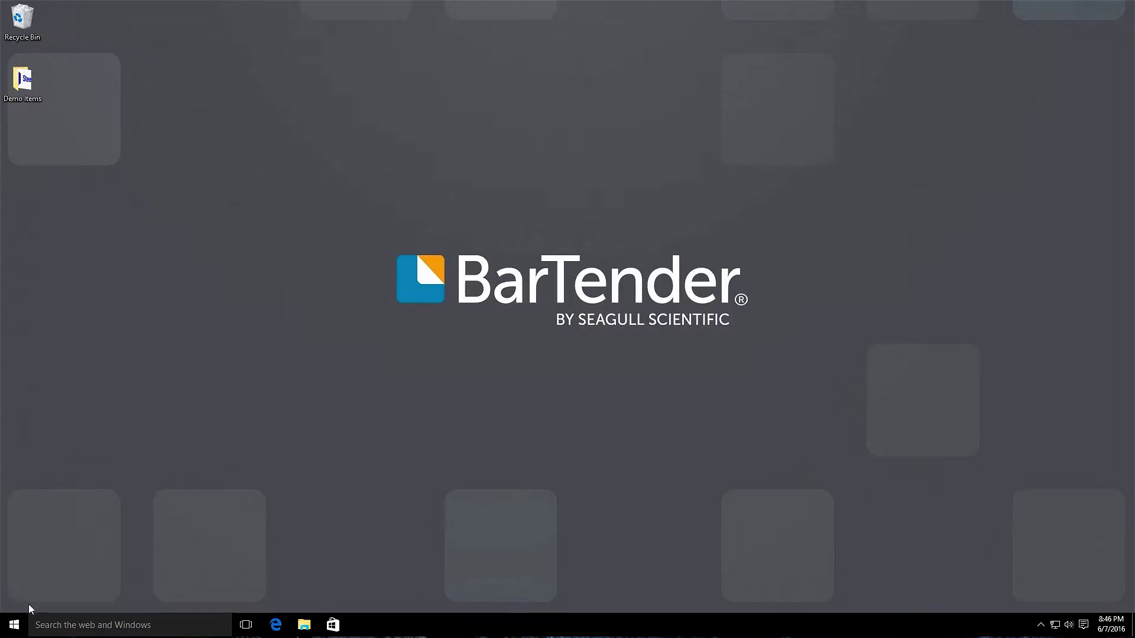
Launch BarTender Designer from the Windows Start menu
click(14, 624)
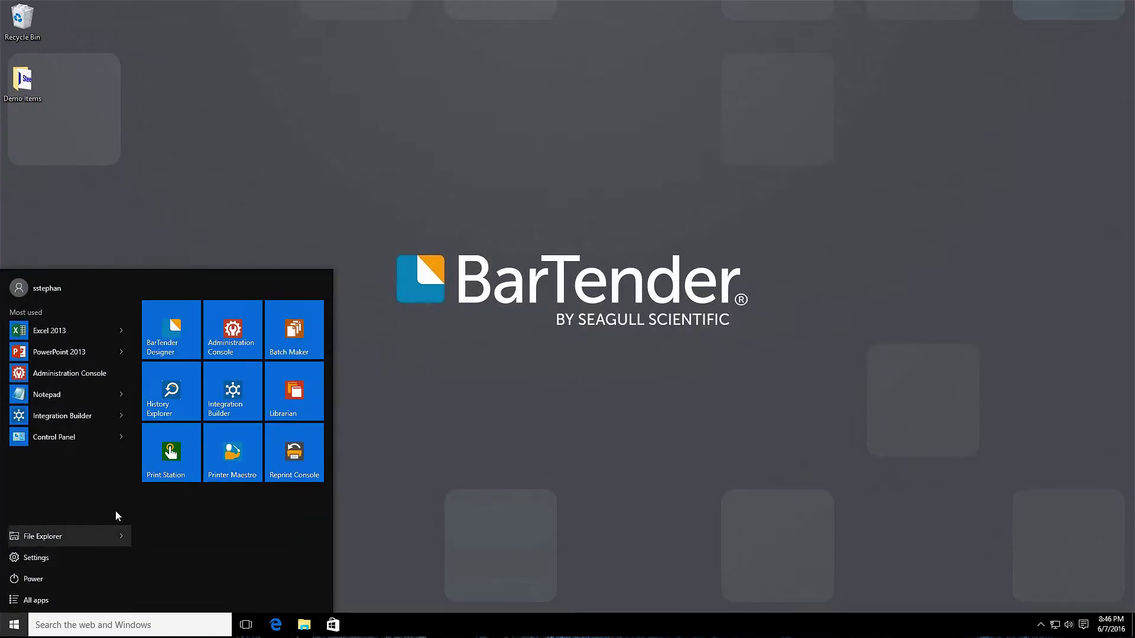
click(194, 348)
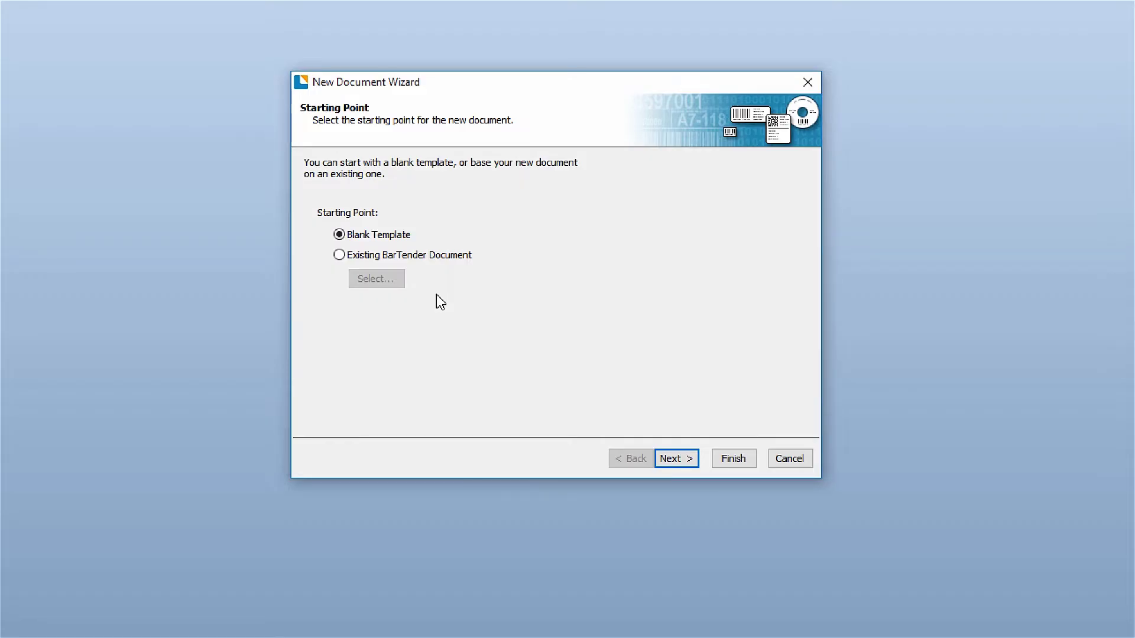
Start a blank-template label for the Zebra R110Xi4 (300 dpi) printer
click(678, 460)
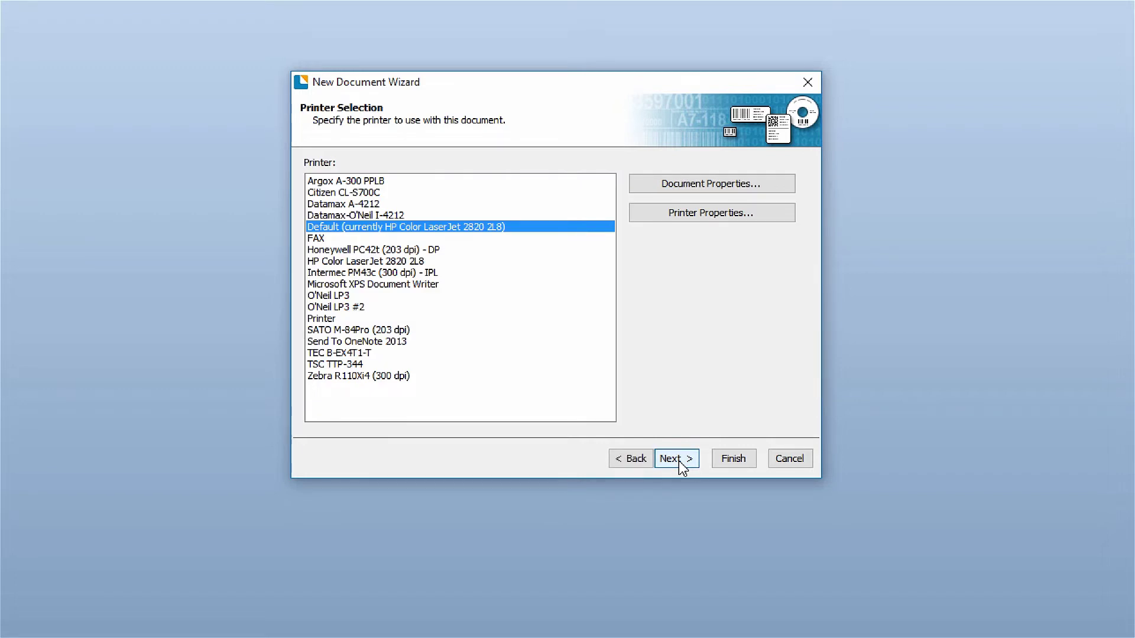
click(389, 379)
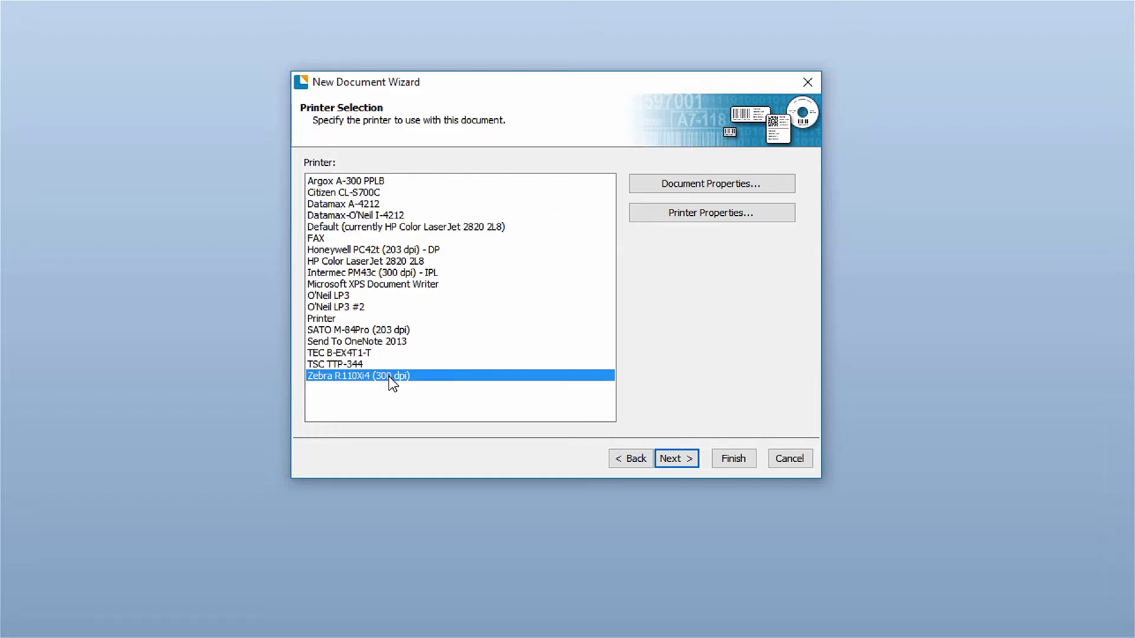
click(679, 462)
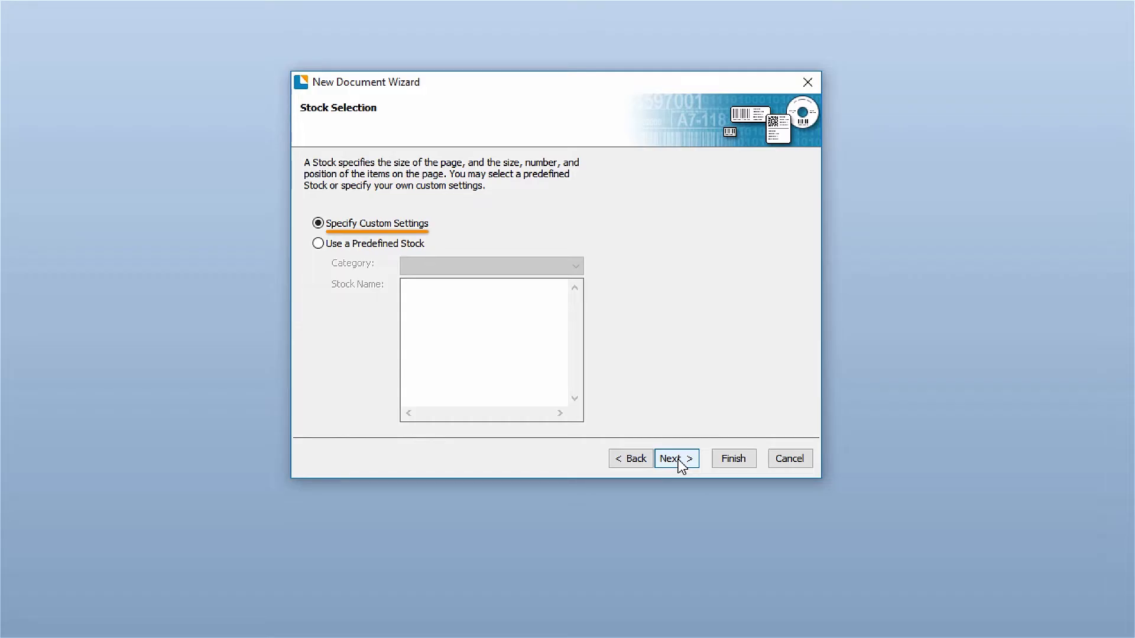
Choose Zebra predefined stock 18929 - PolyPro 1000 (4 x 2.5 in) and finish the wizard
click(319, 244)
click(576, 267)
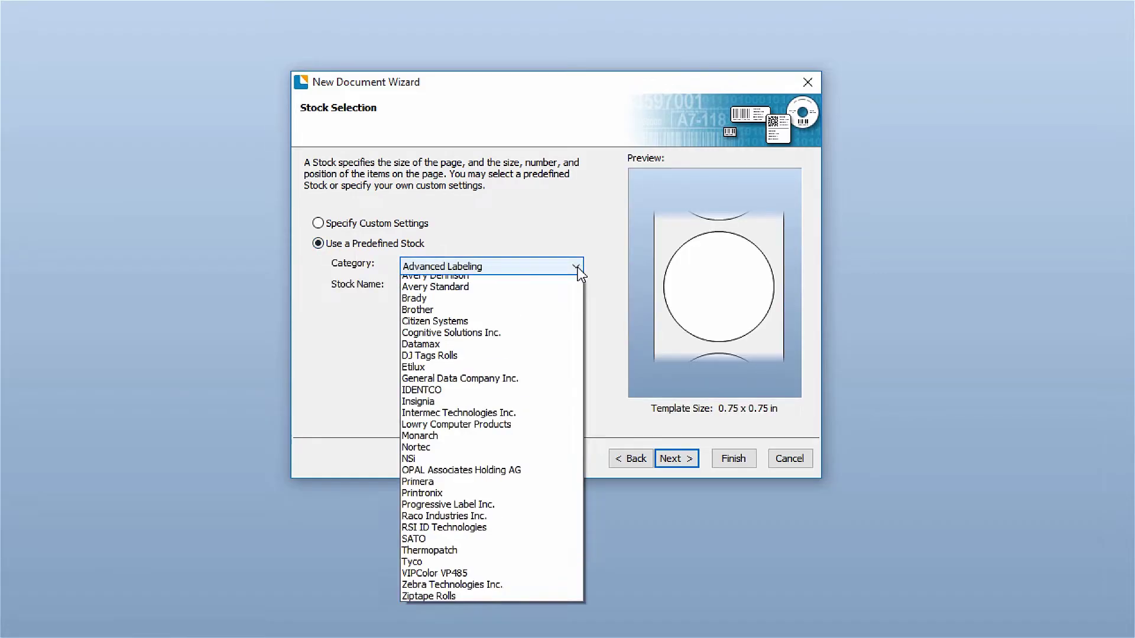
click(559, 600)
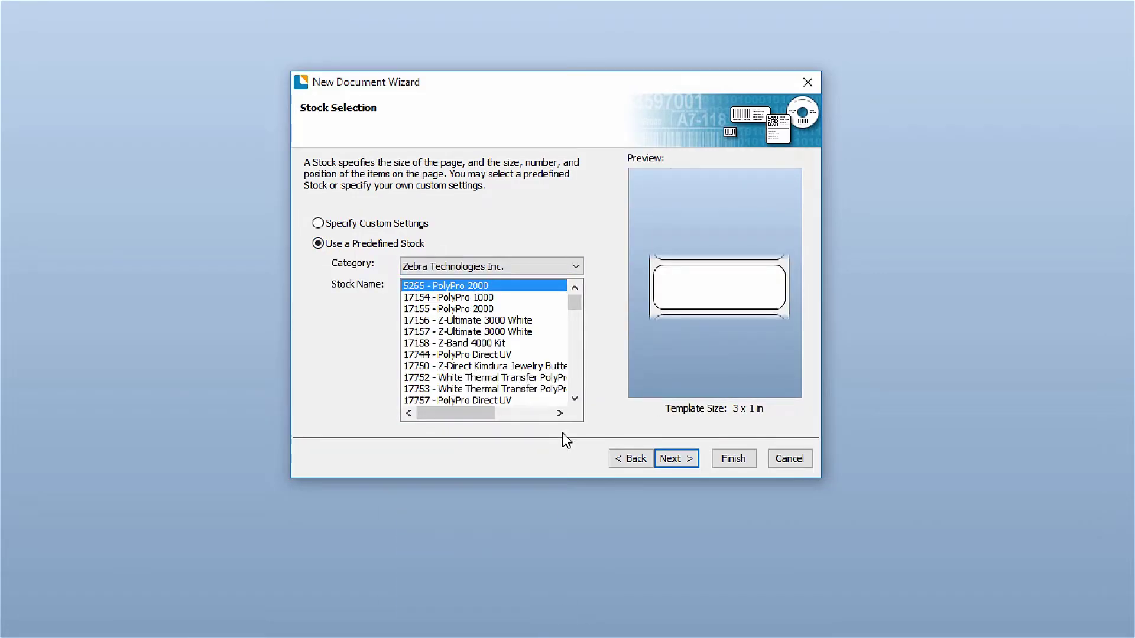
drag(573, 304, 574, 308)
click(471, 356)
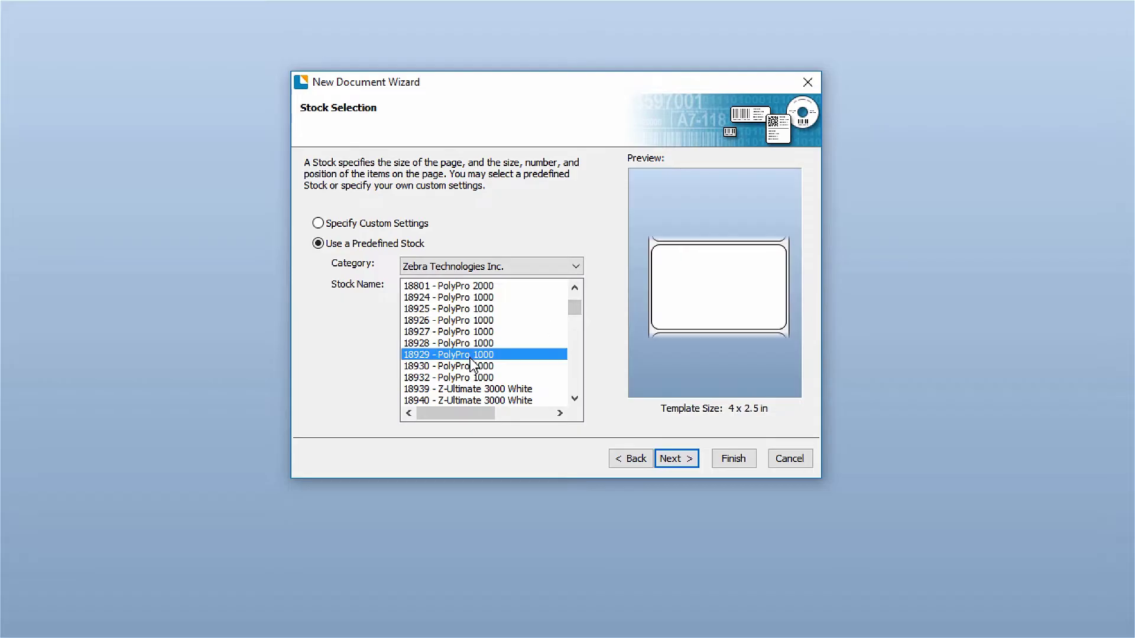
click(676, 460)
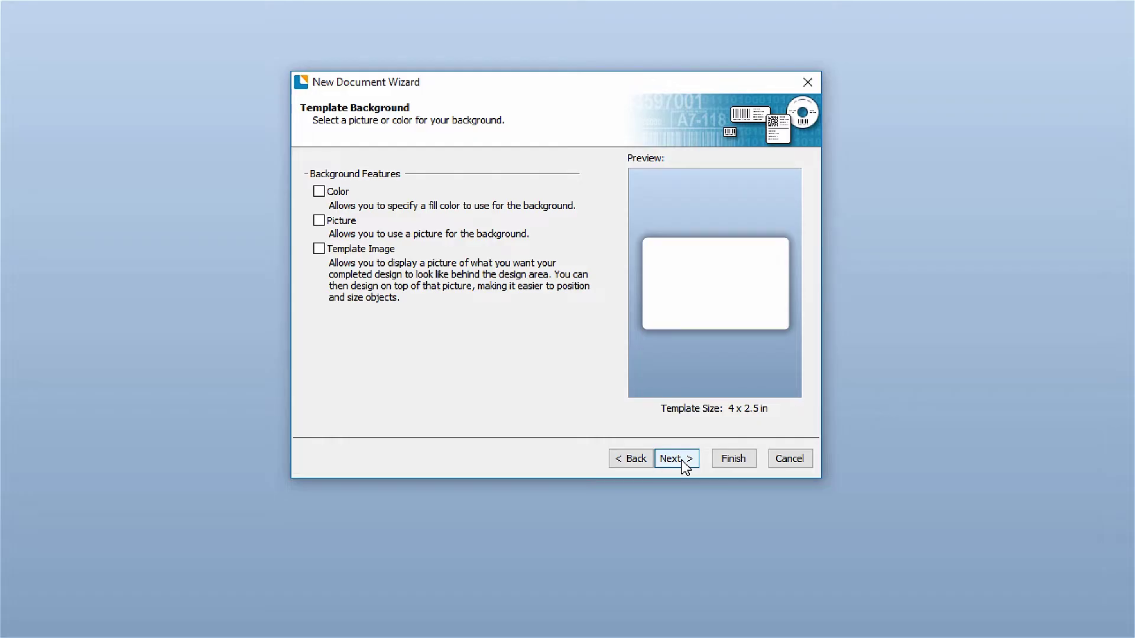
click(684, 465)
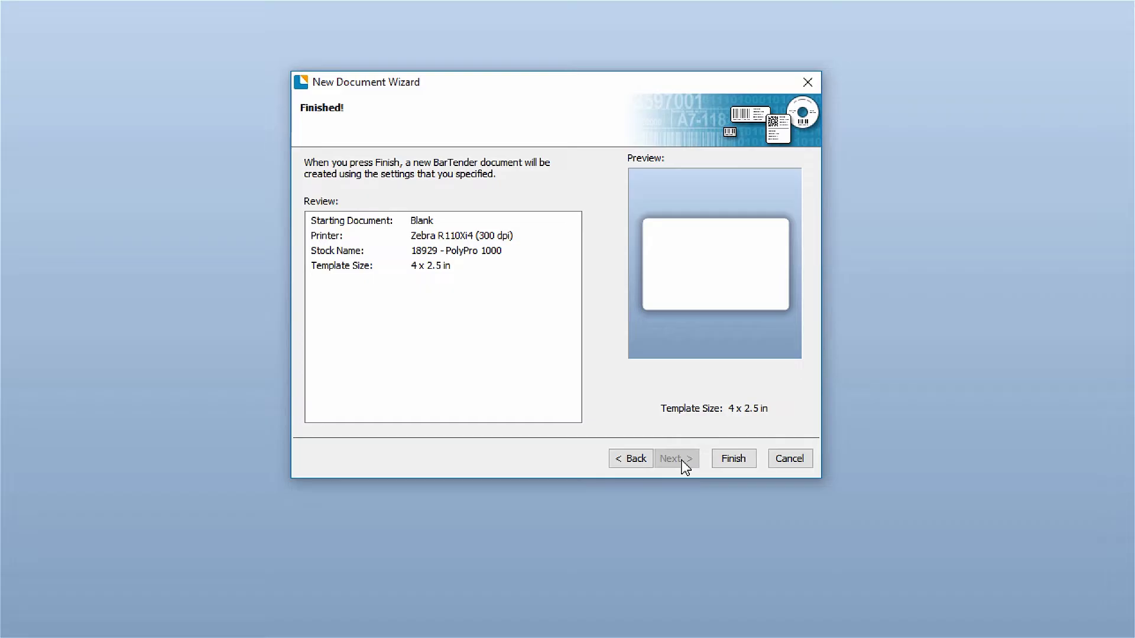
click(736, 464)
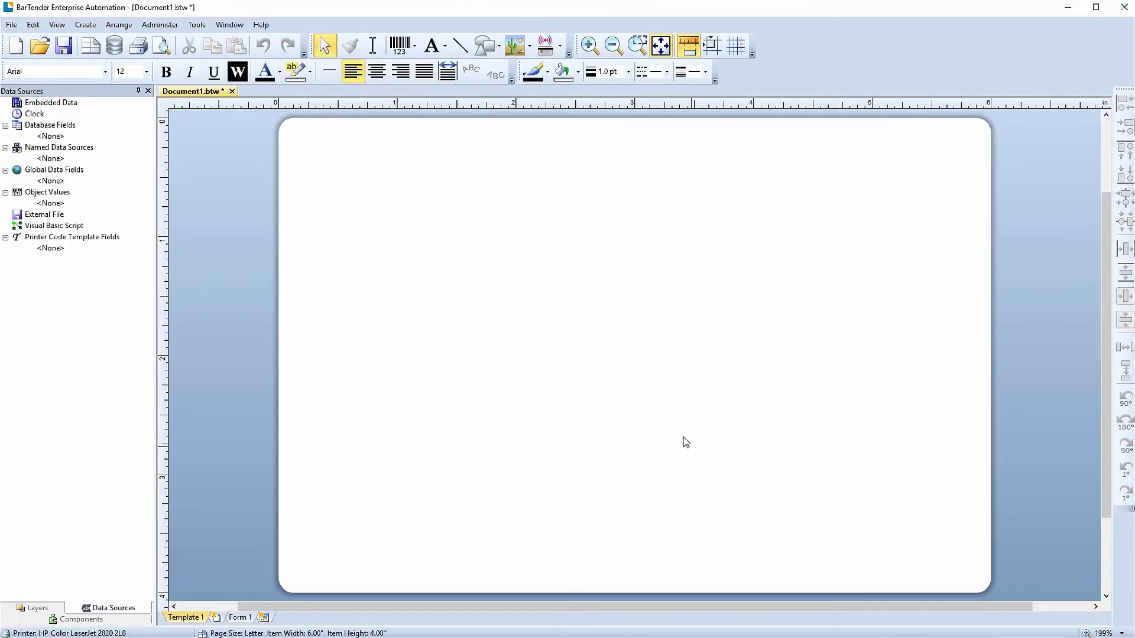
Add a single-line text object reading 'AISI 309 SS 14'
click(446, 49)
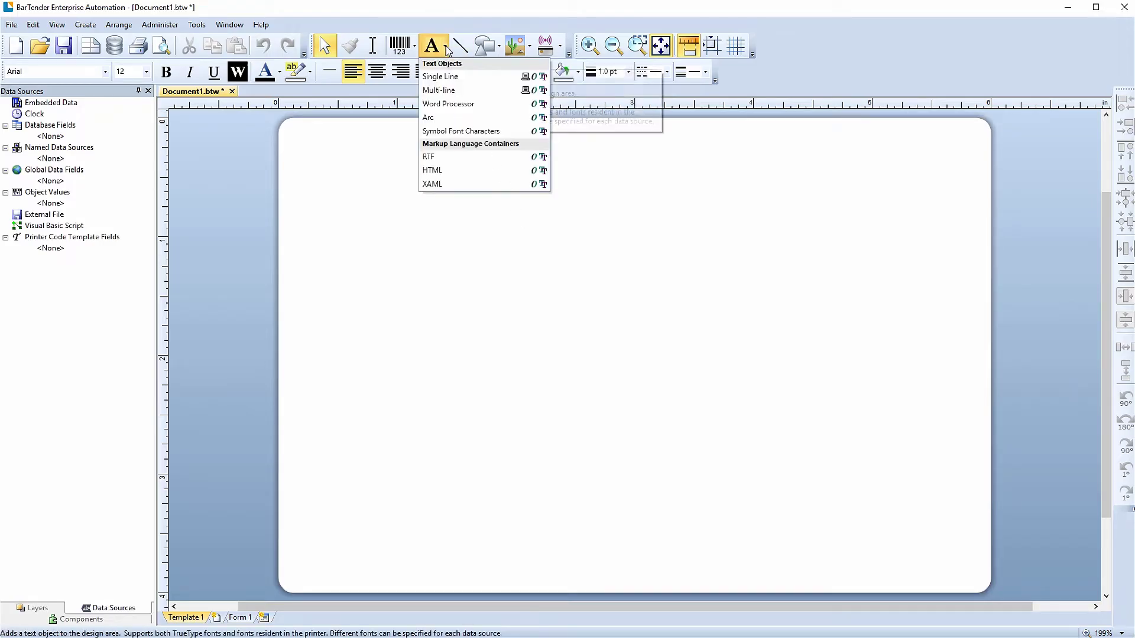
click(448, 78)
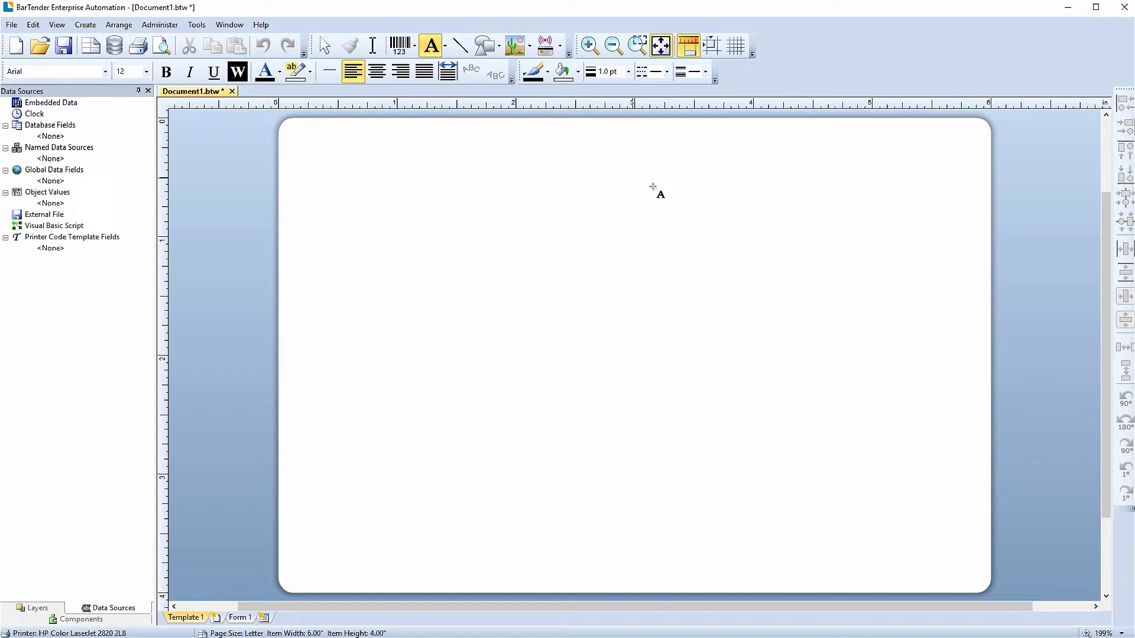
click(732, 222)
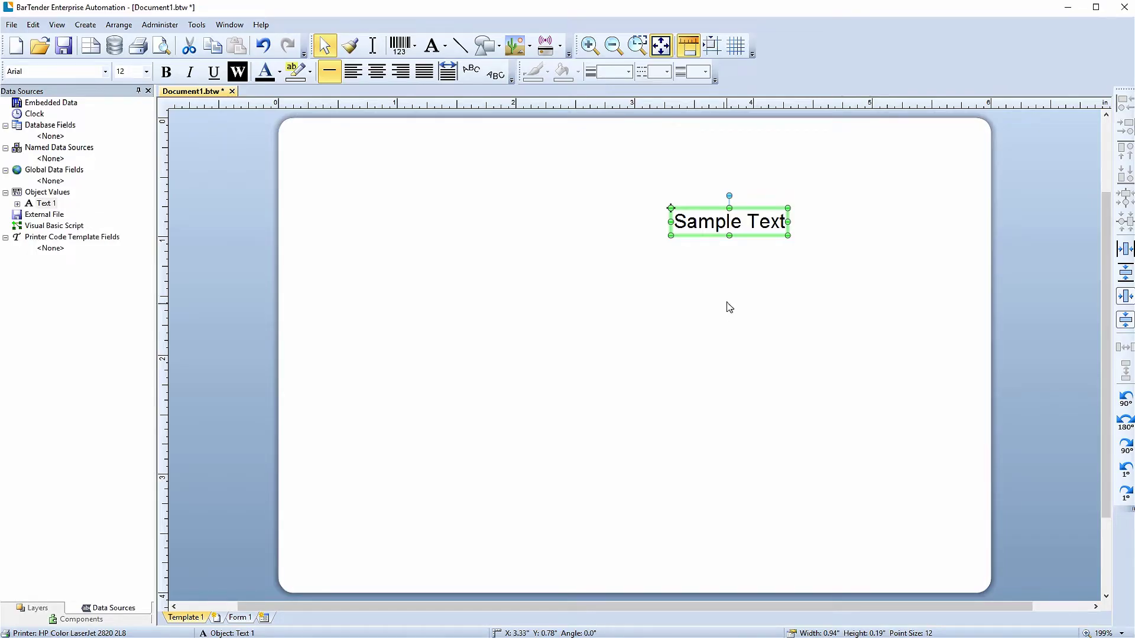
double_click(703, 225)
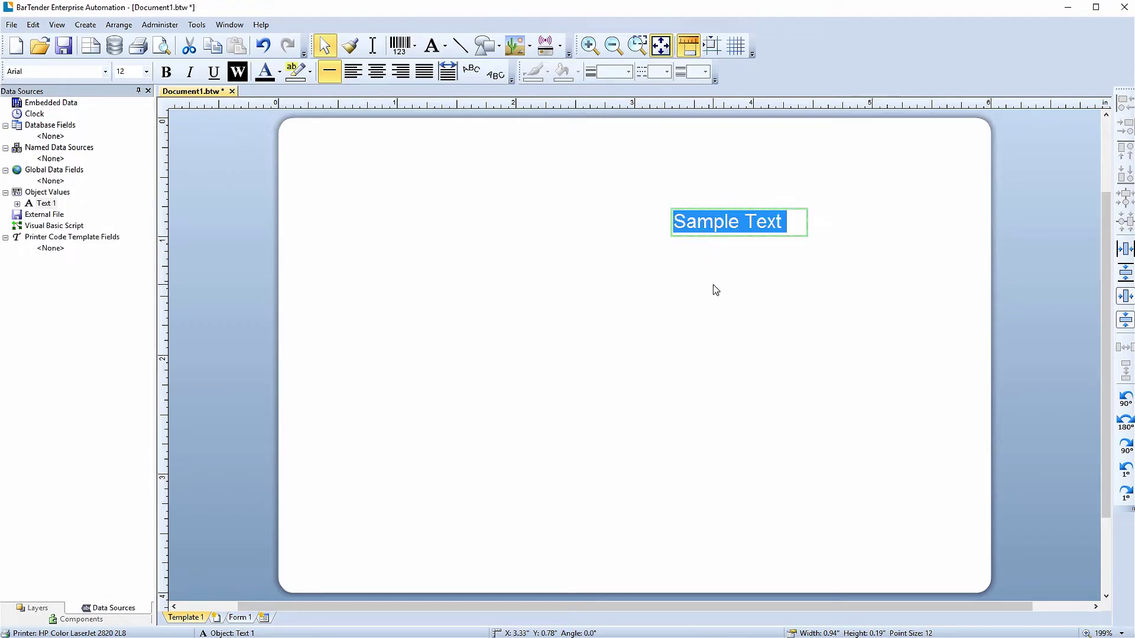
text(AISI)
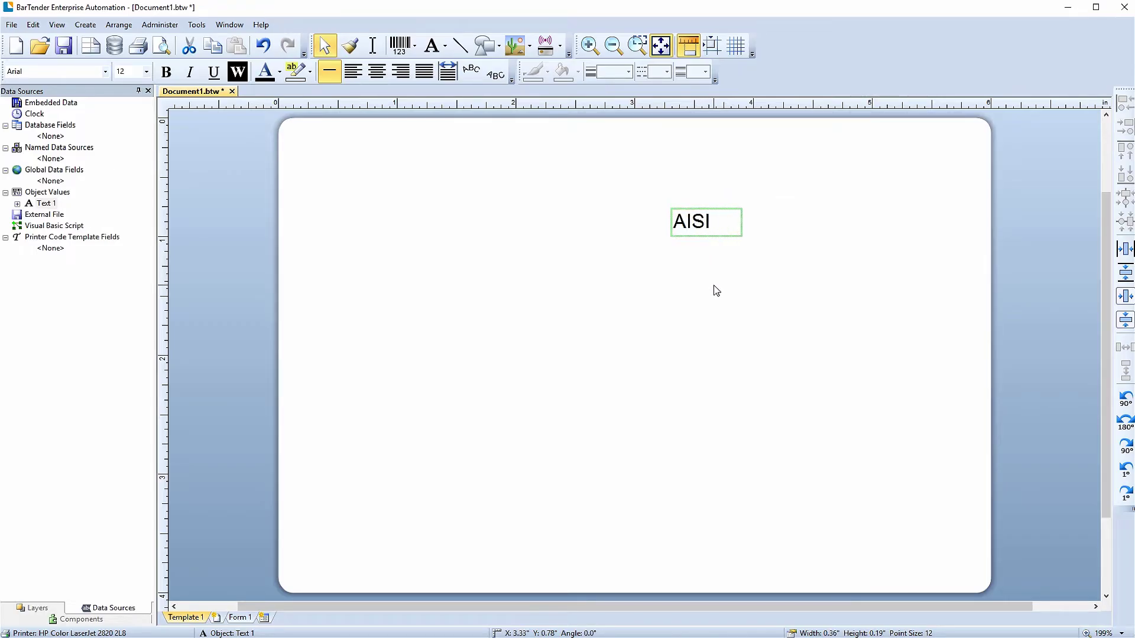
text( 309 SS 14)
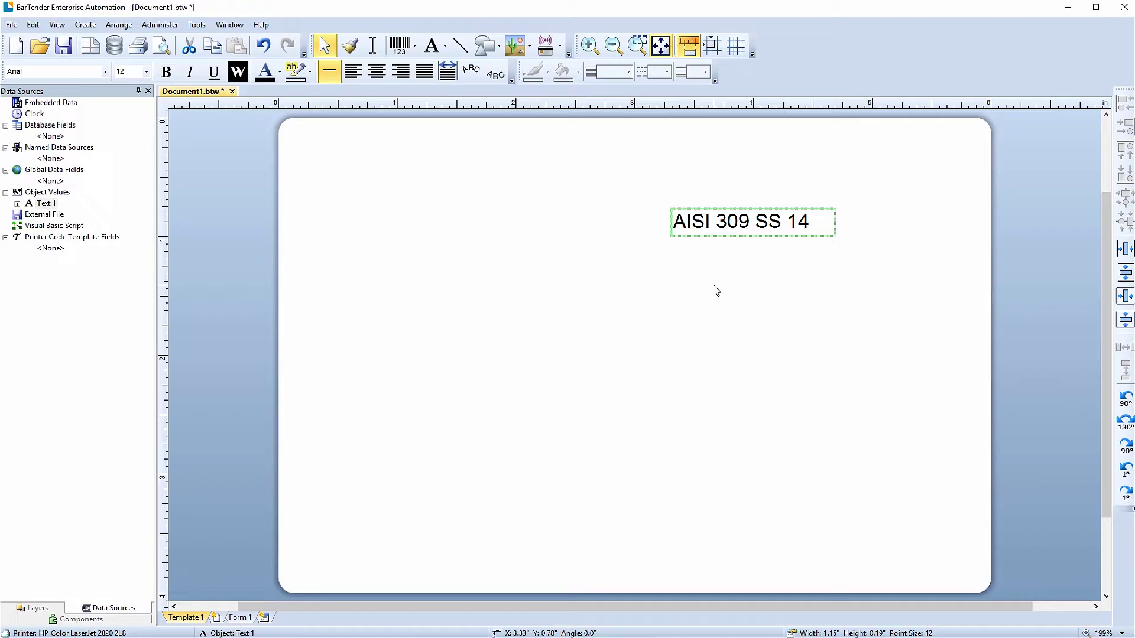
key(Escape)
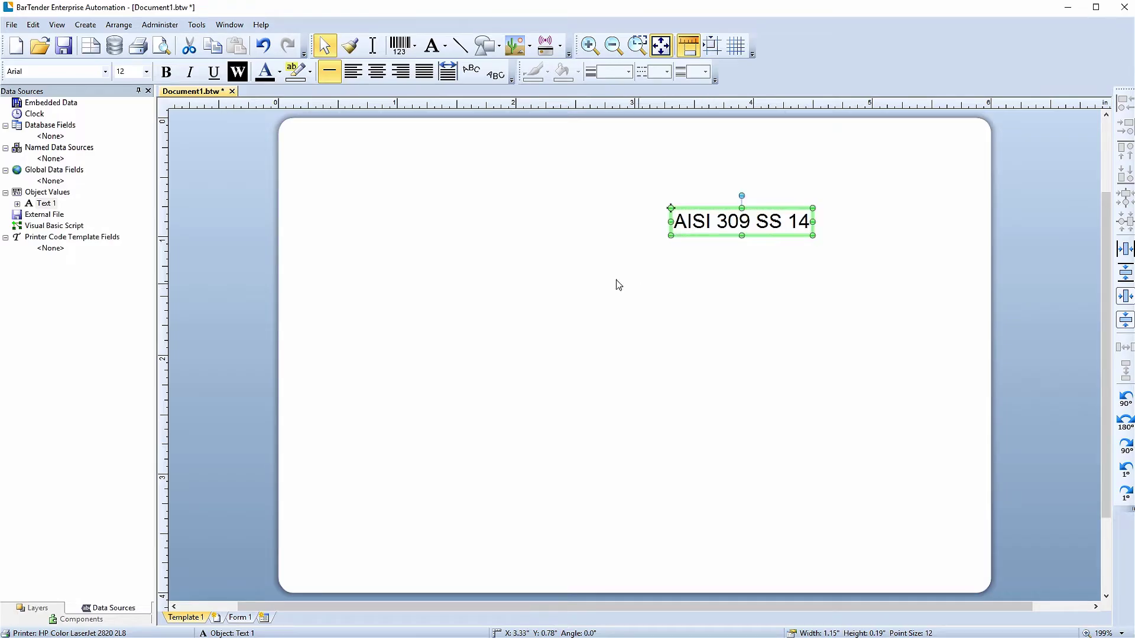
Make the heading bold Times New Roman at 28.5 pt and move it to the top
click(167, 74)
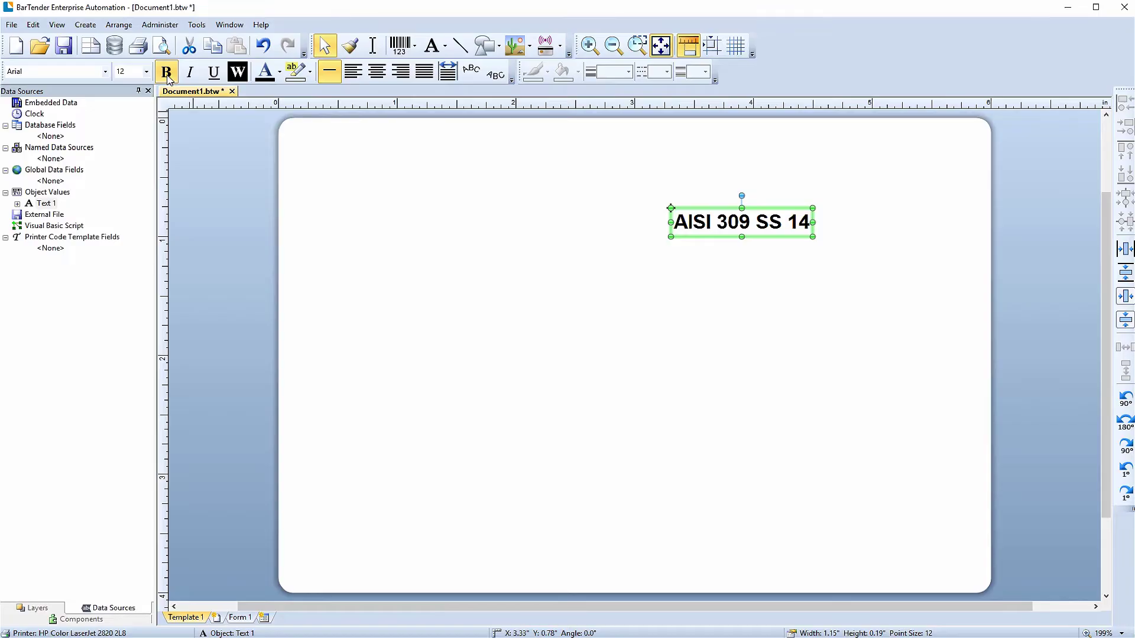
click(106, 71)
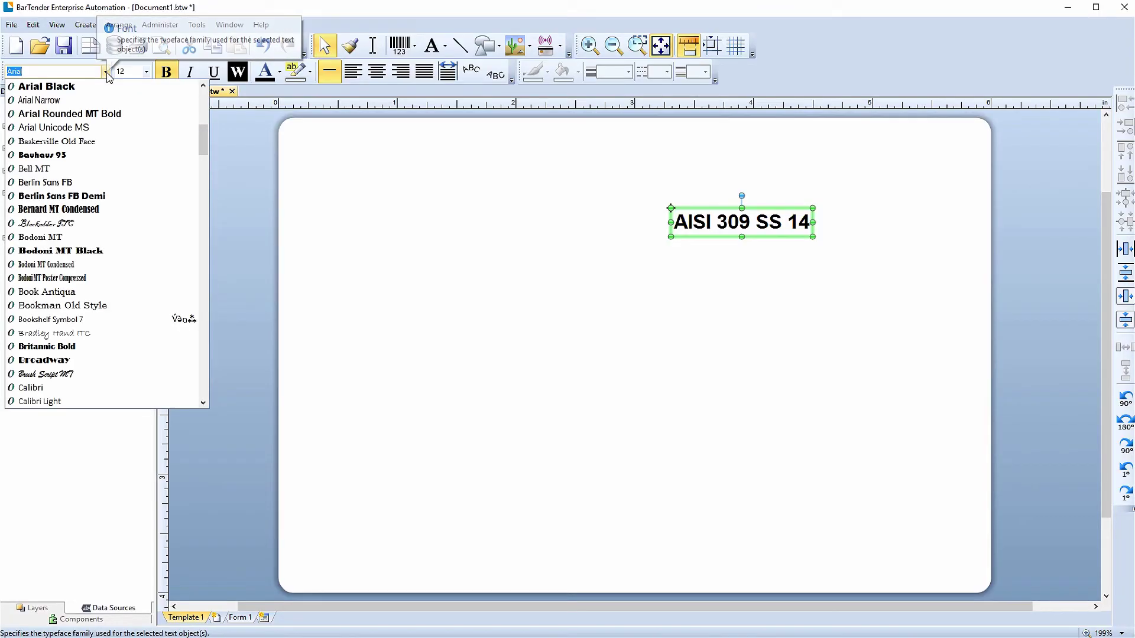
drag(203, 143, 181, 304)
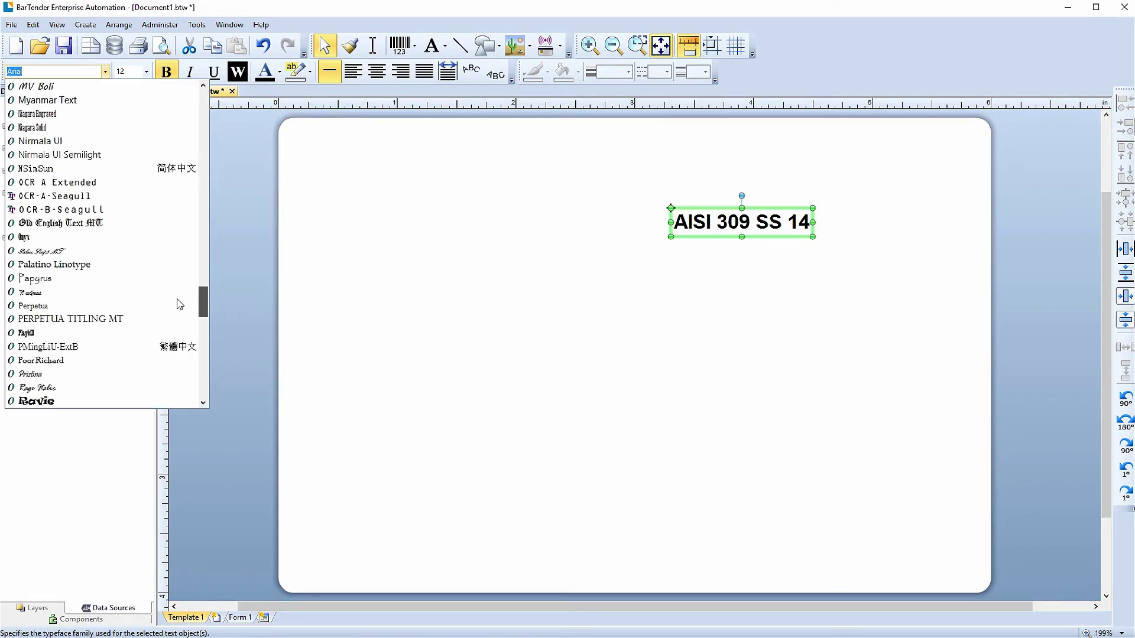
text(Times New Roman)
key(Return)
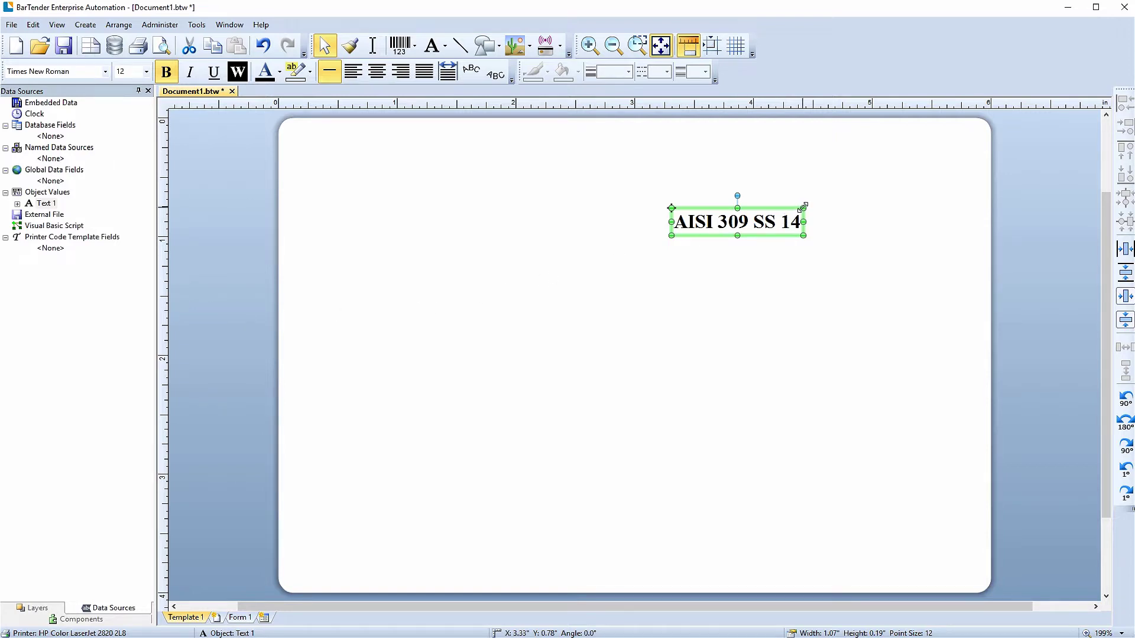
drag(804, 208, 973, 150)
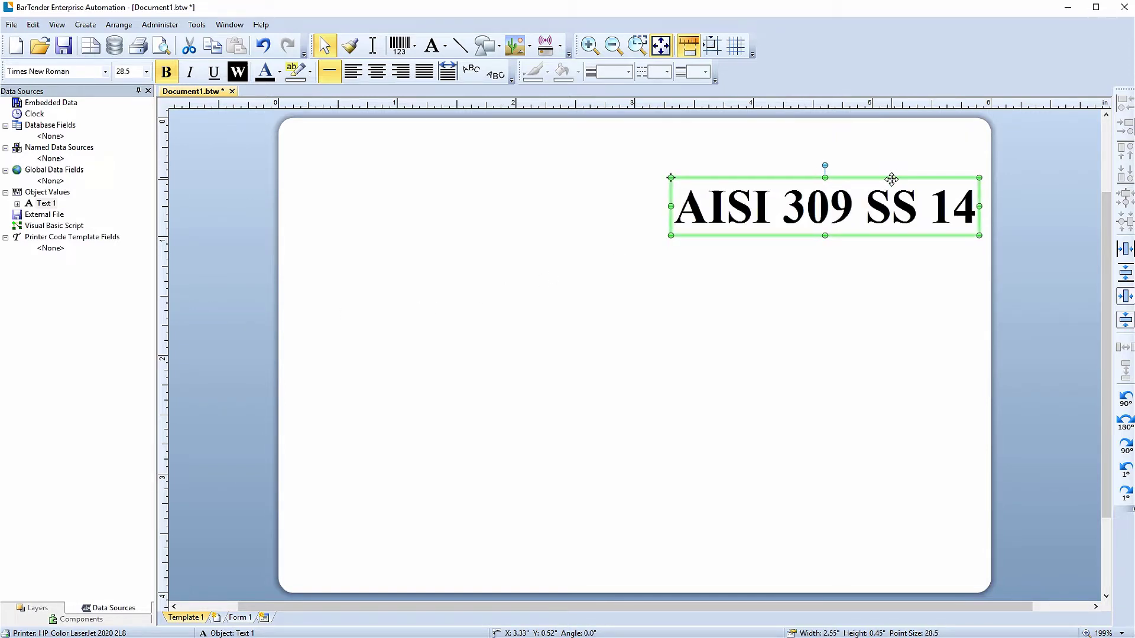
drag(887, 182, 889, 126)
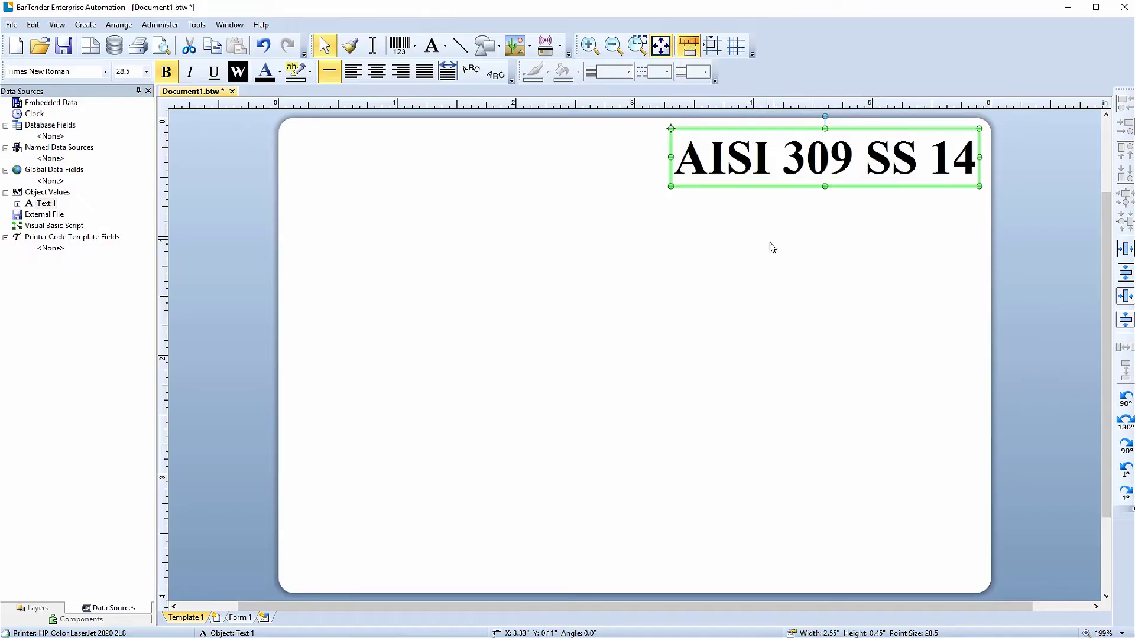
Draw two full-width horizontal dividers and a vertical divider beneath the heading
click(761, 249)
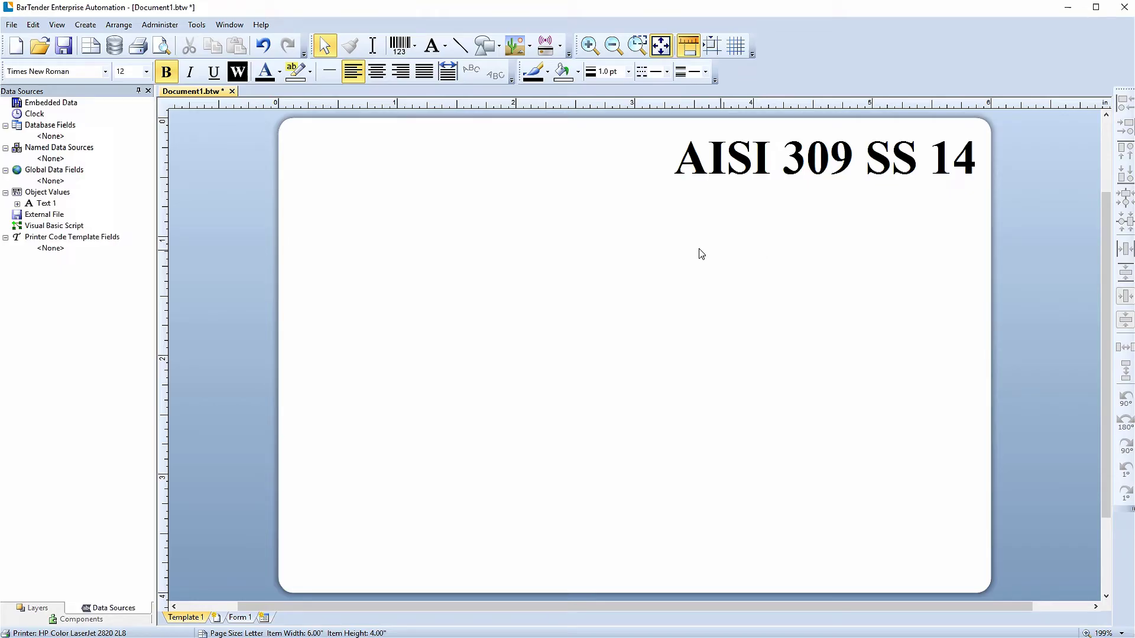
click(461, 47)
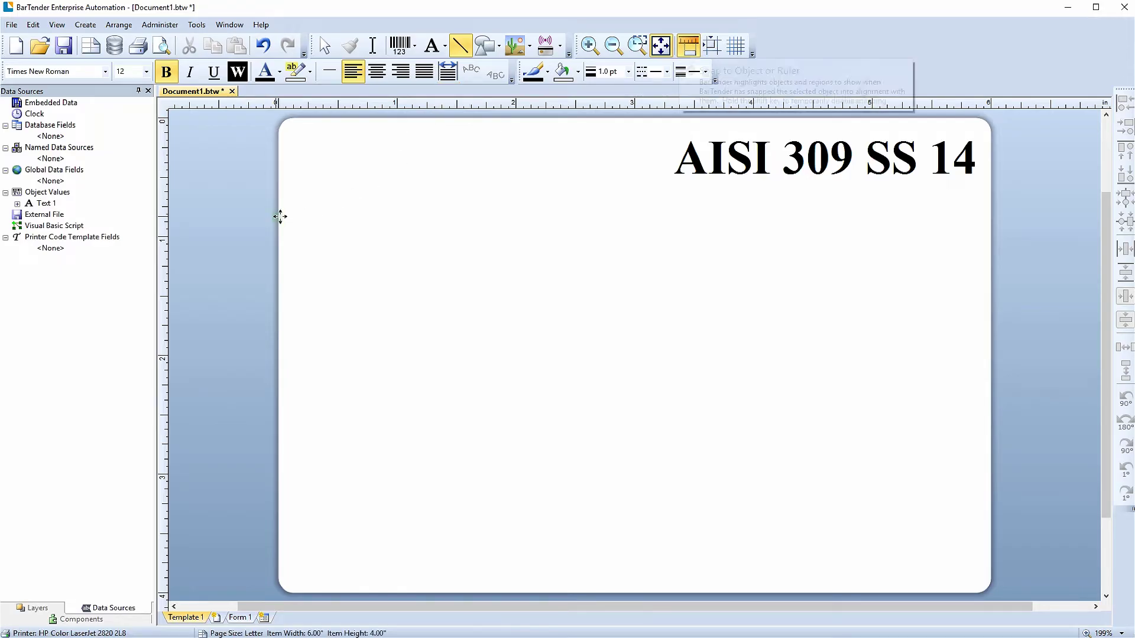
drag(279, 217, 994, 220)
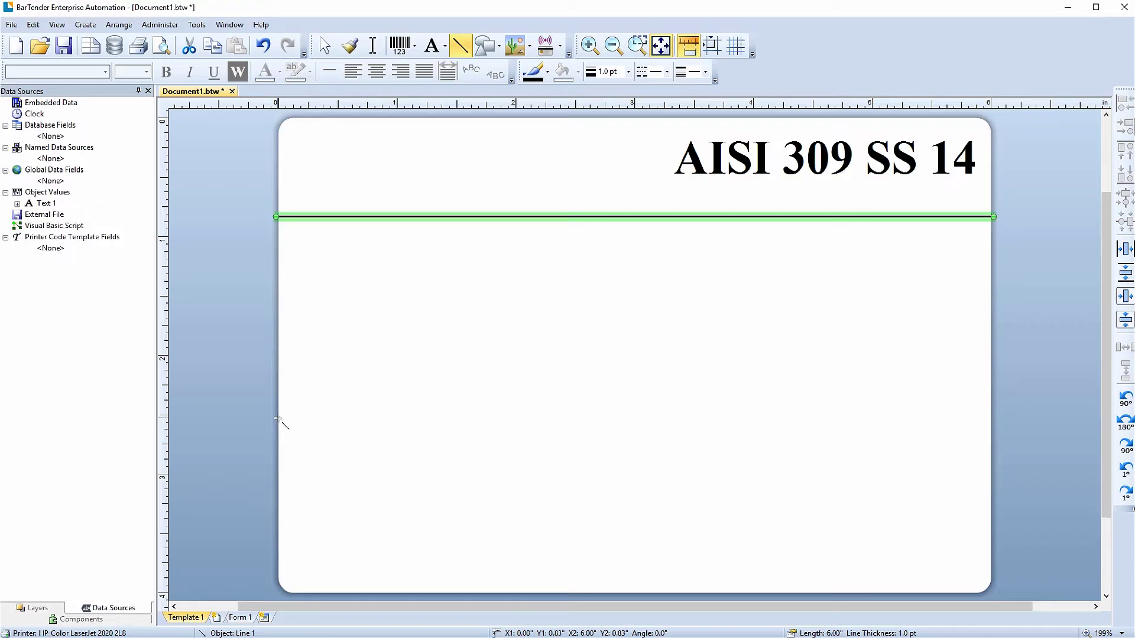
drag(279, 415, 995, 414)
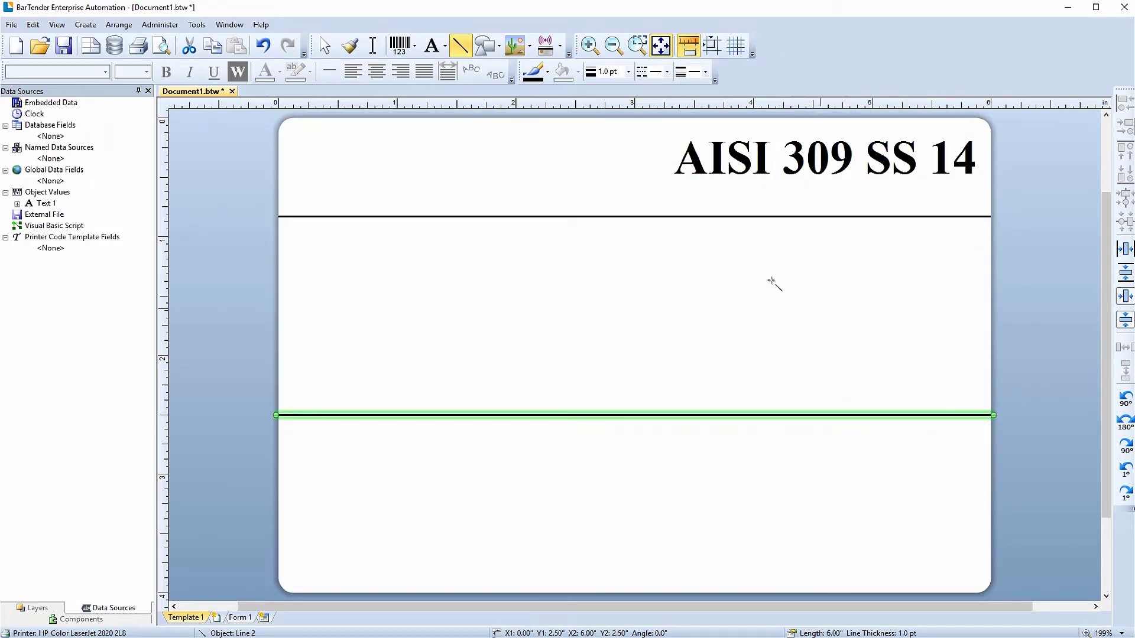
drag(591, 120, 591, 416)
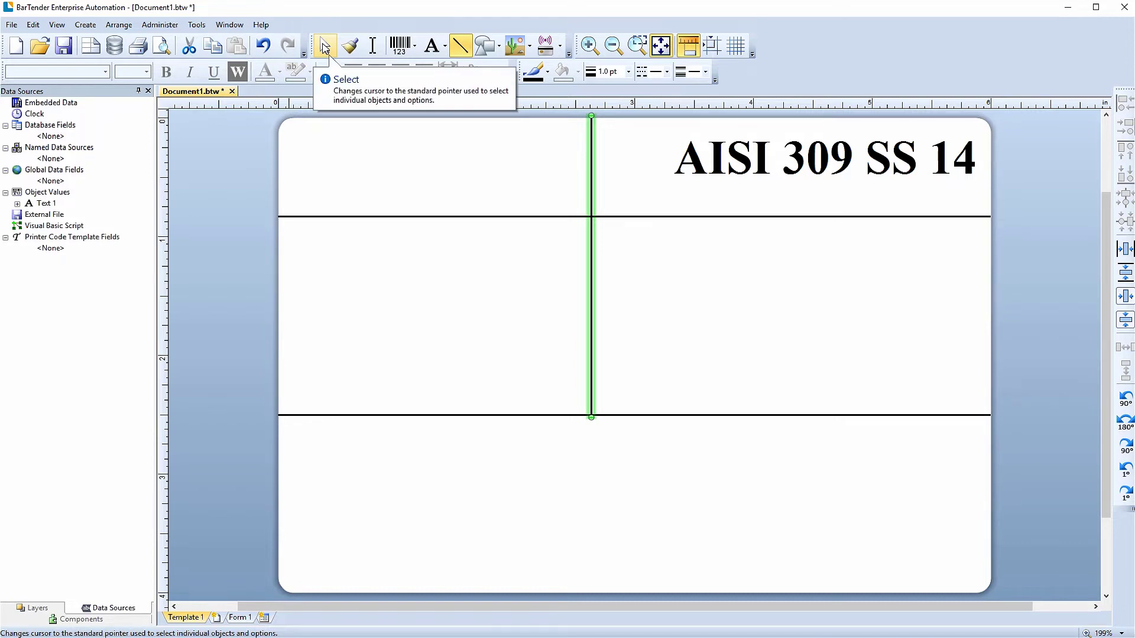
Set the divider lines to 2.0 pt thickness
click(325, 47)
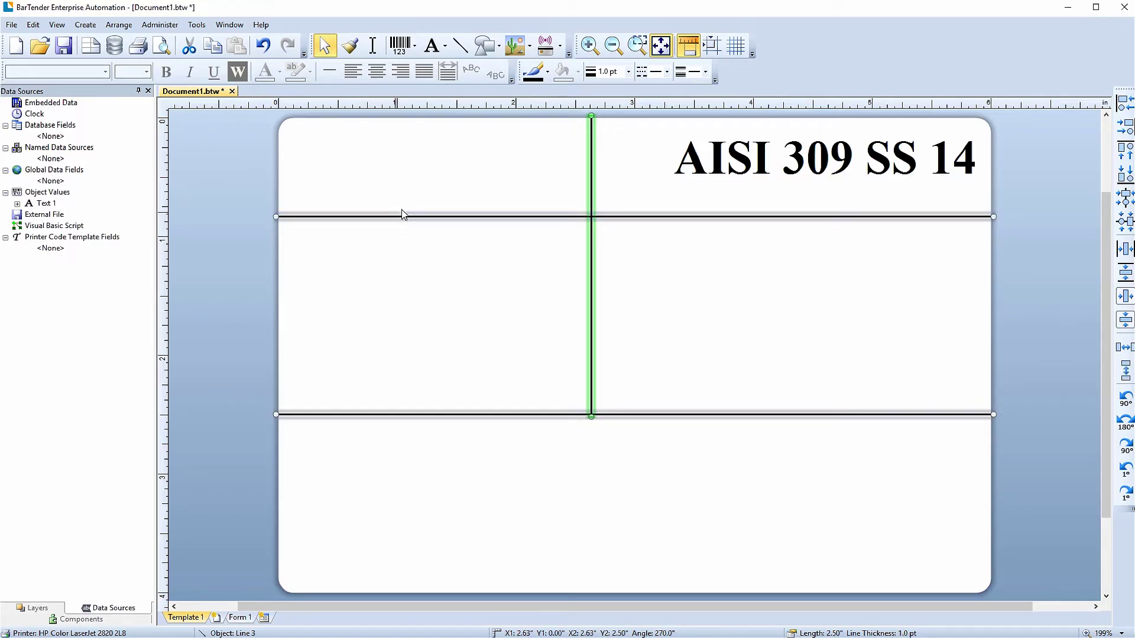
click(628, 72)
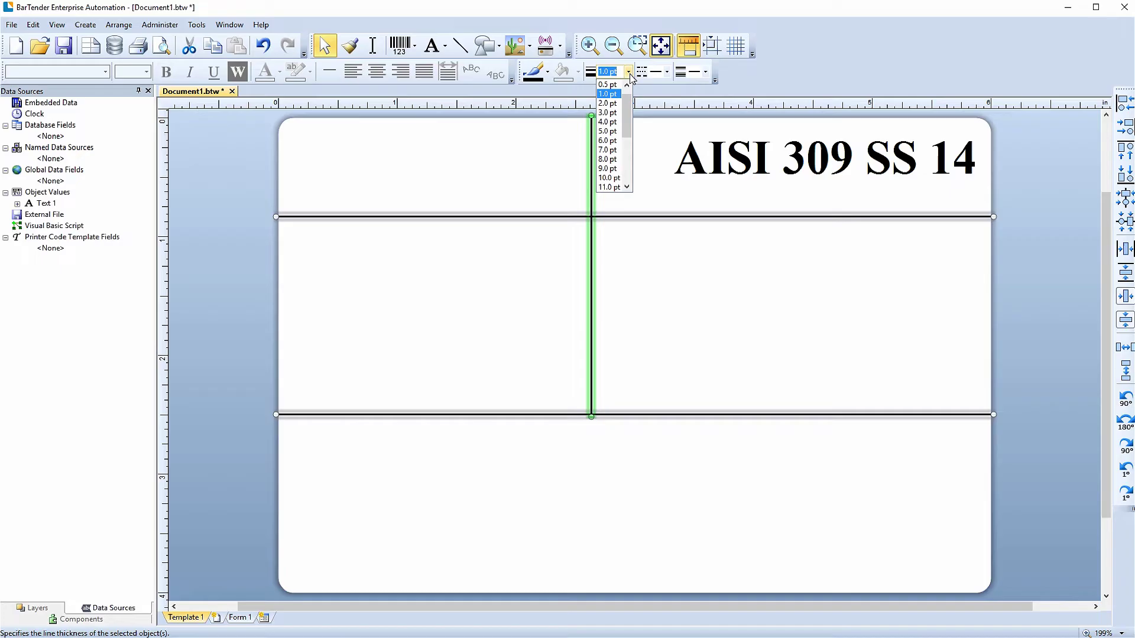
click(614, 104)
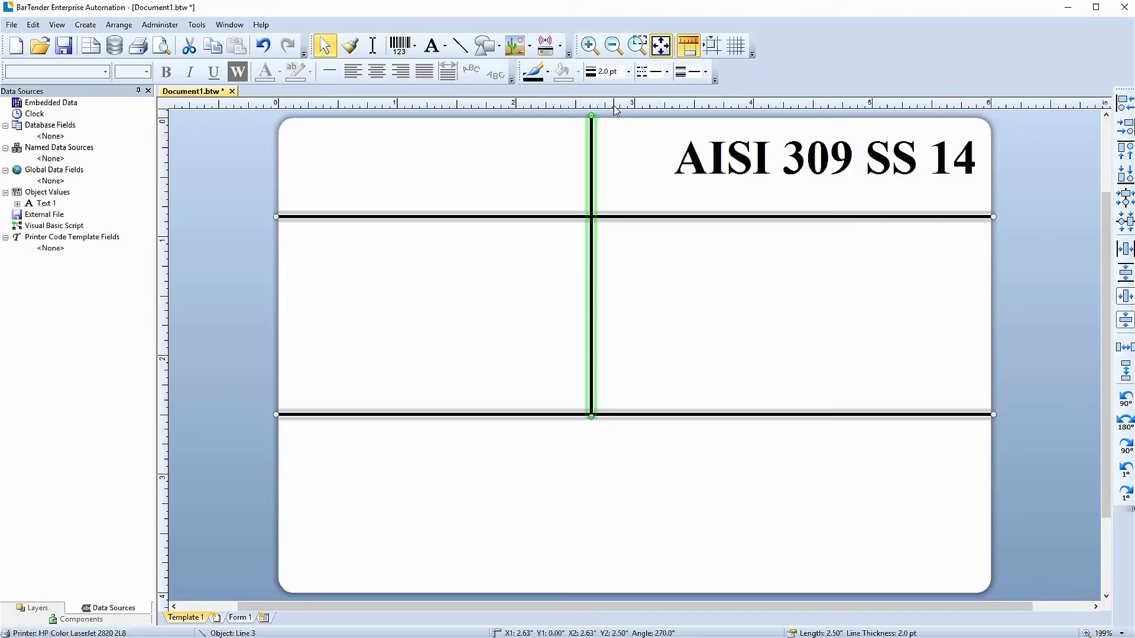
Choose the GS1-128 (01), 40 mils, 100% barcode under GS1 (by Symbology) > GS1-128
click(407, 49)
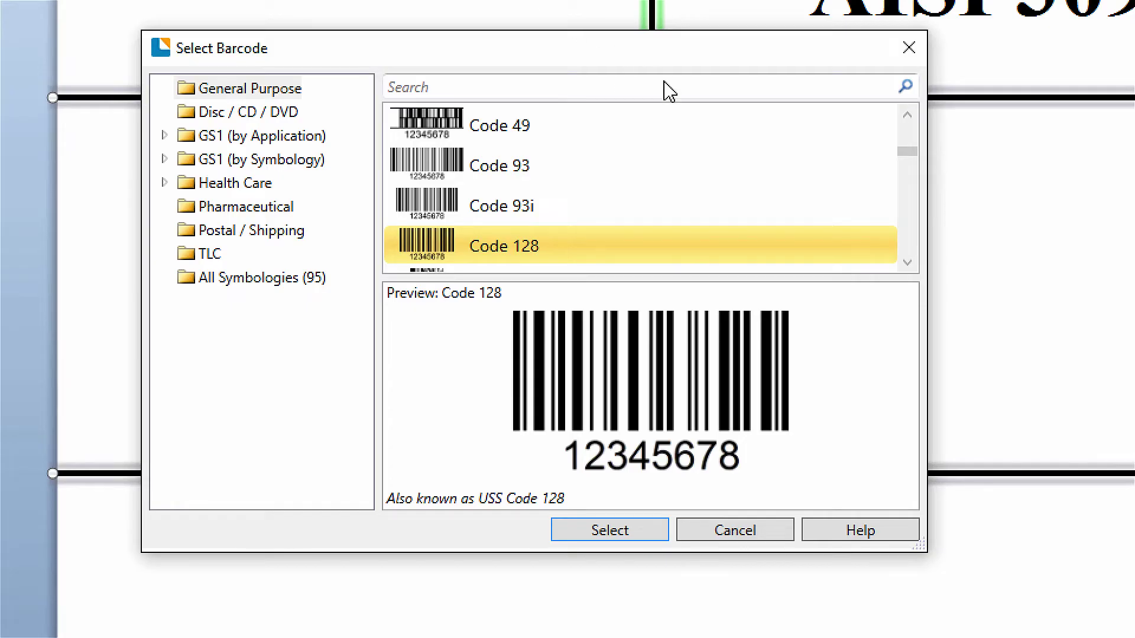
drag(909, 154, 920, 258)
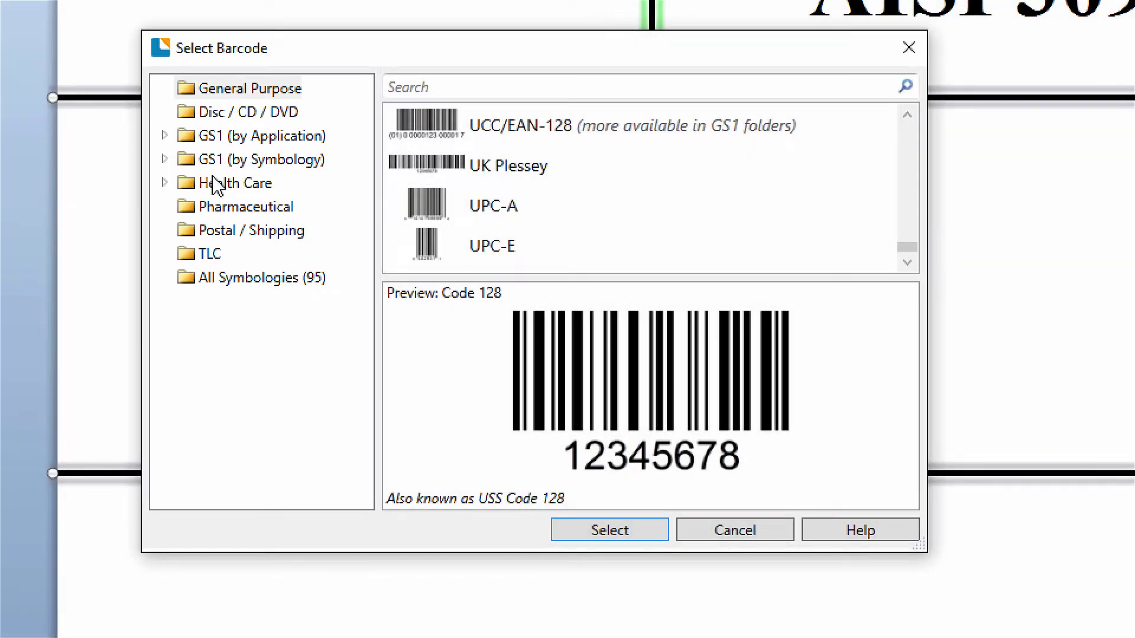
click(165, 159)
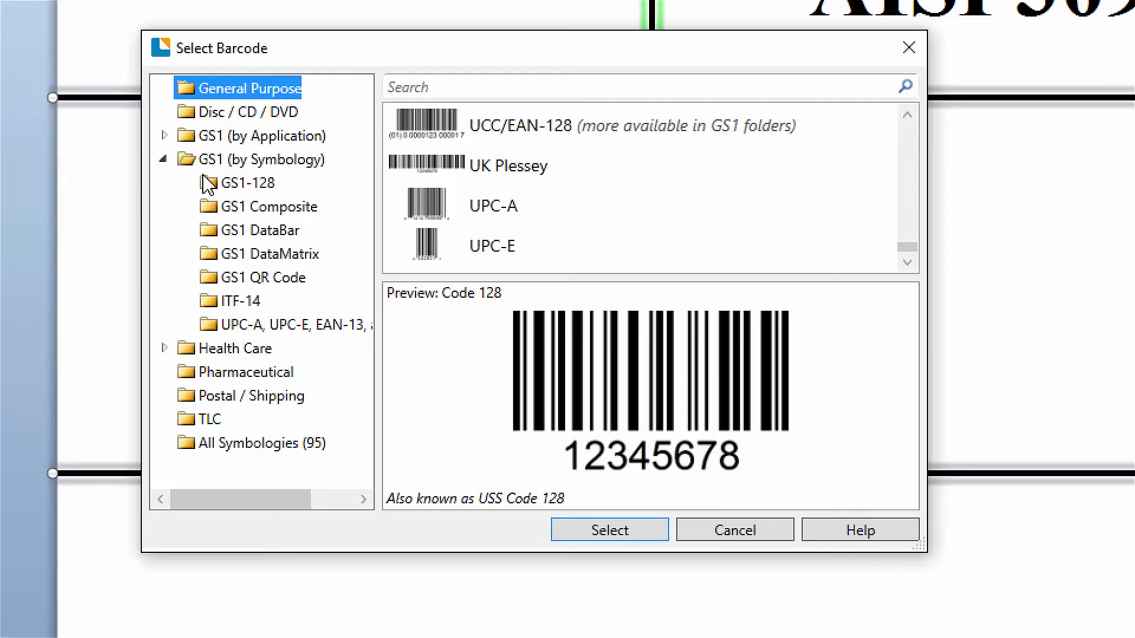
click(238, 188)
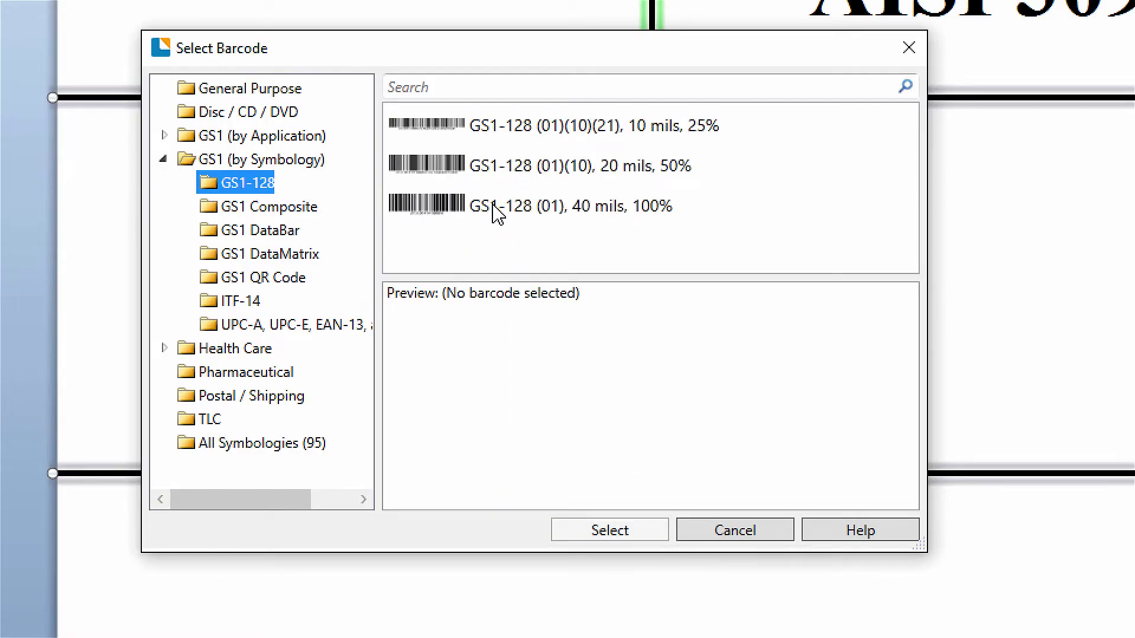
click(510, 211)
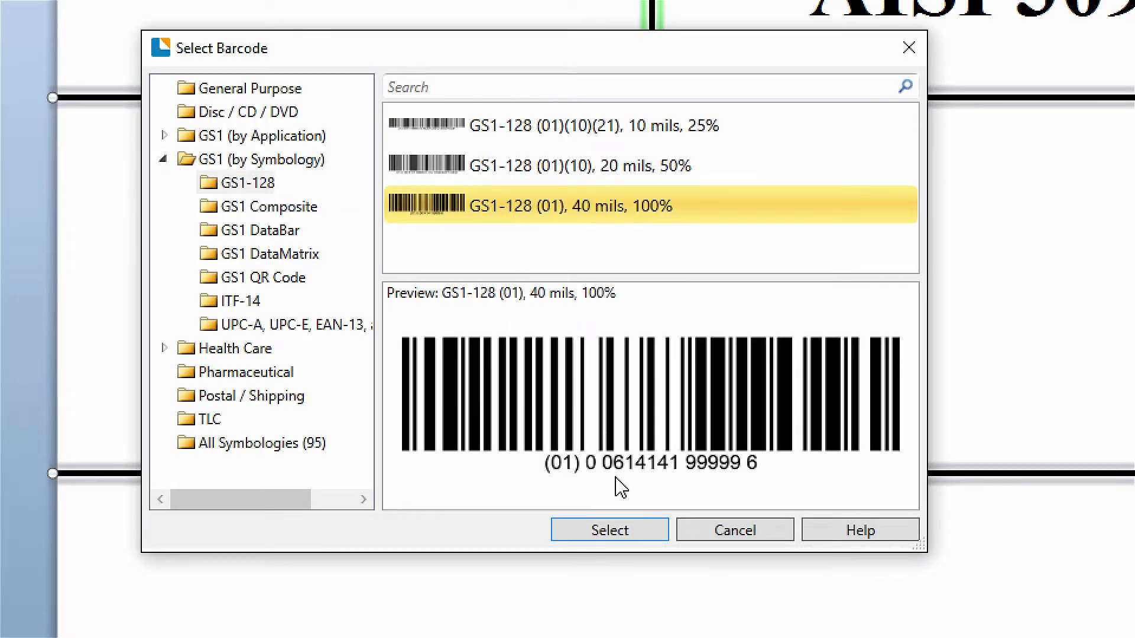
click(626, 535)
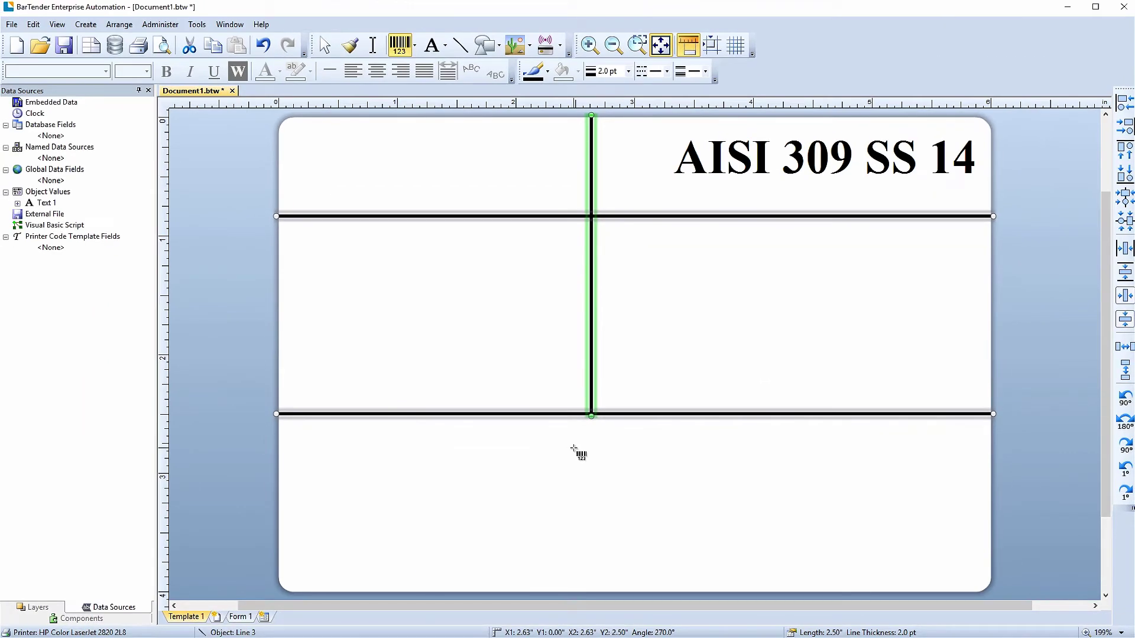
click(621, 546)
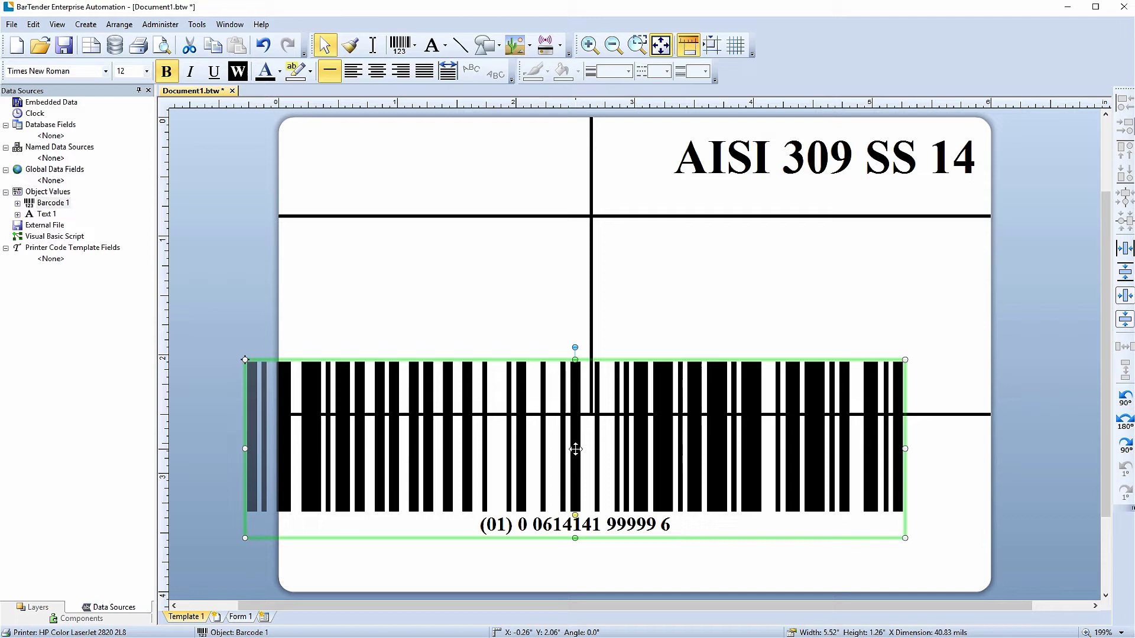
right_click(576, 454)
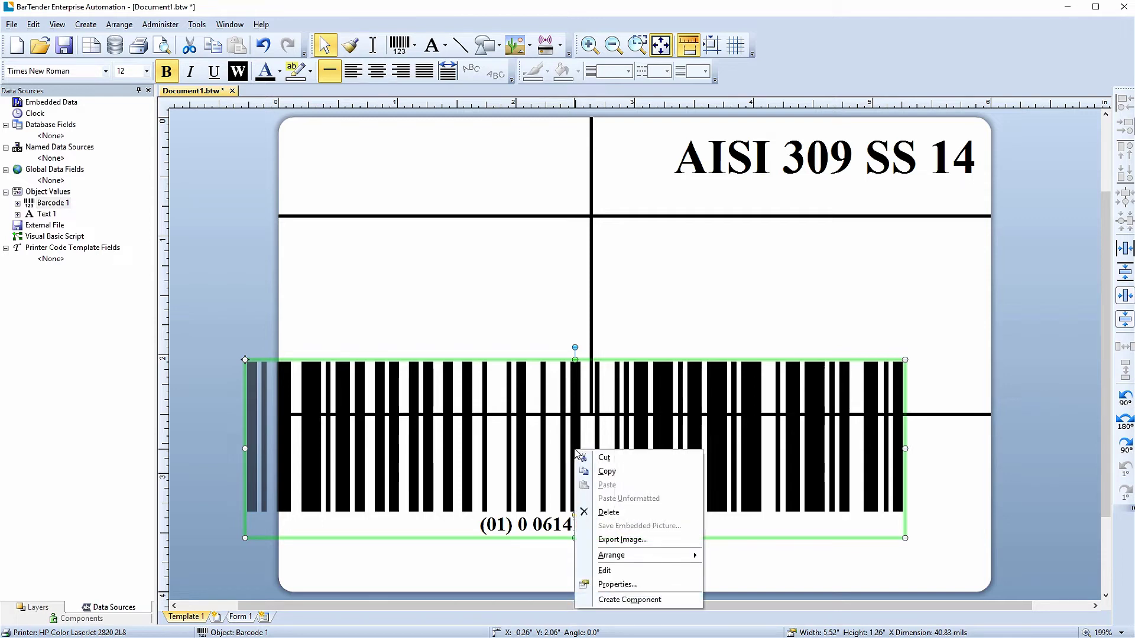
click(619, 584)
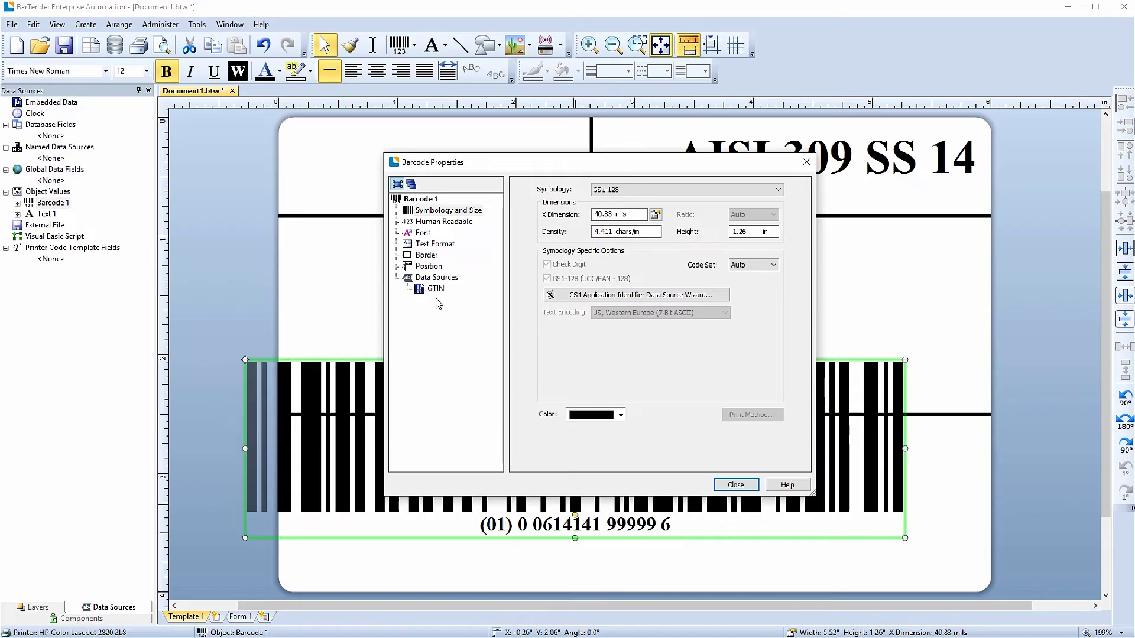
click(435, 289)
drag(632, 243, 585, 244)
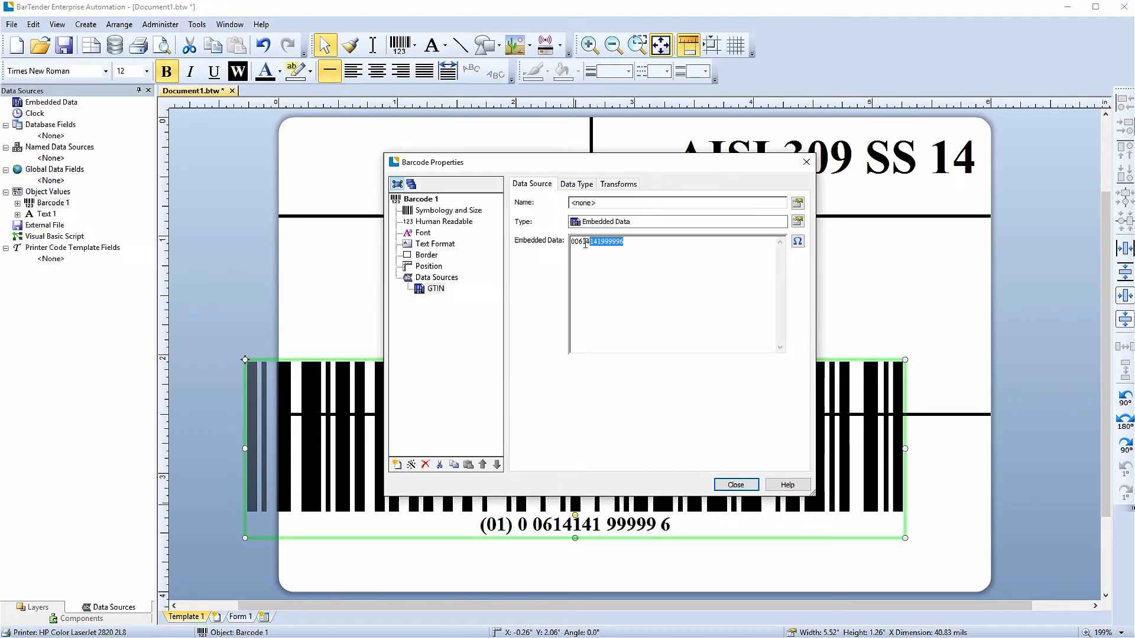
text(00561161000105)
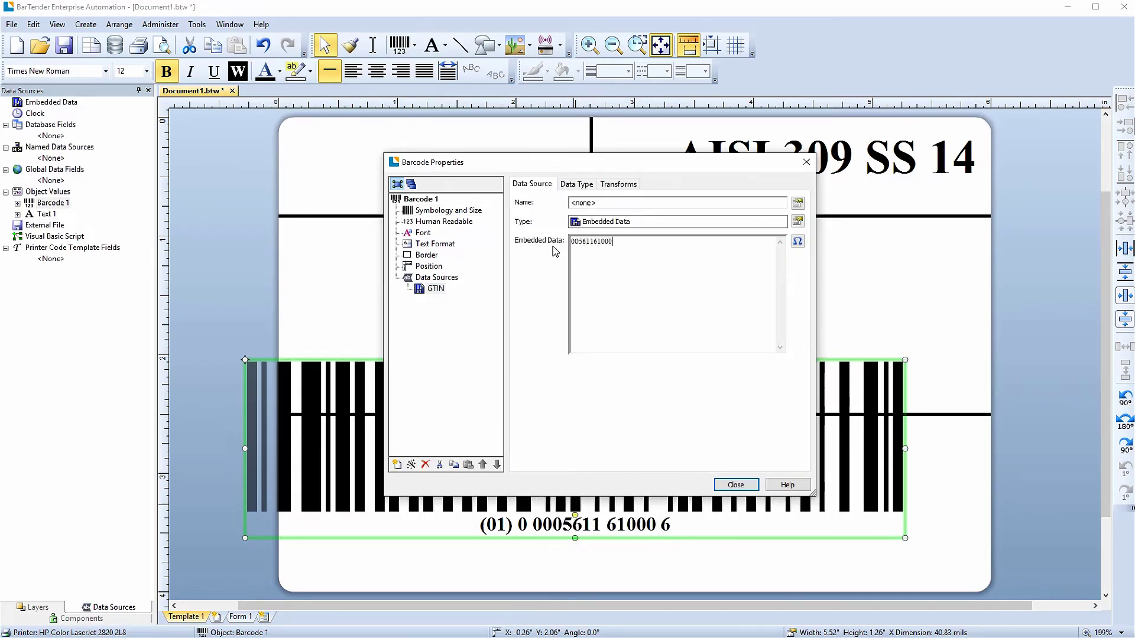
Put the readable text on top in Arial Black 14, then fit the barcode into the bottom section
click(465, 223)
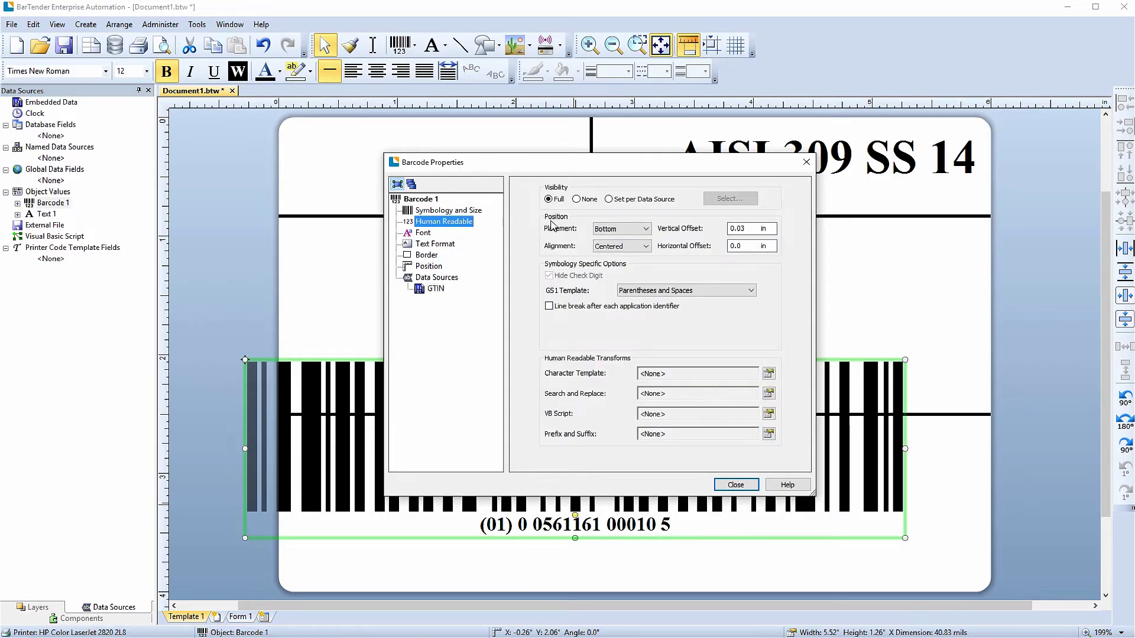
click(646, 230)
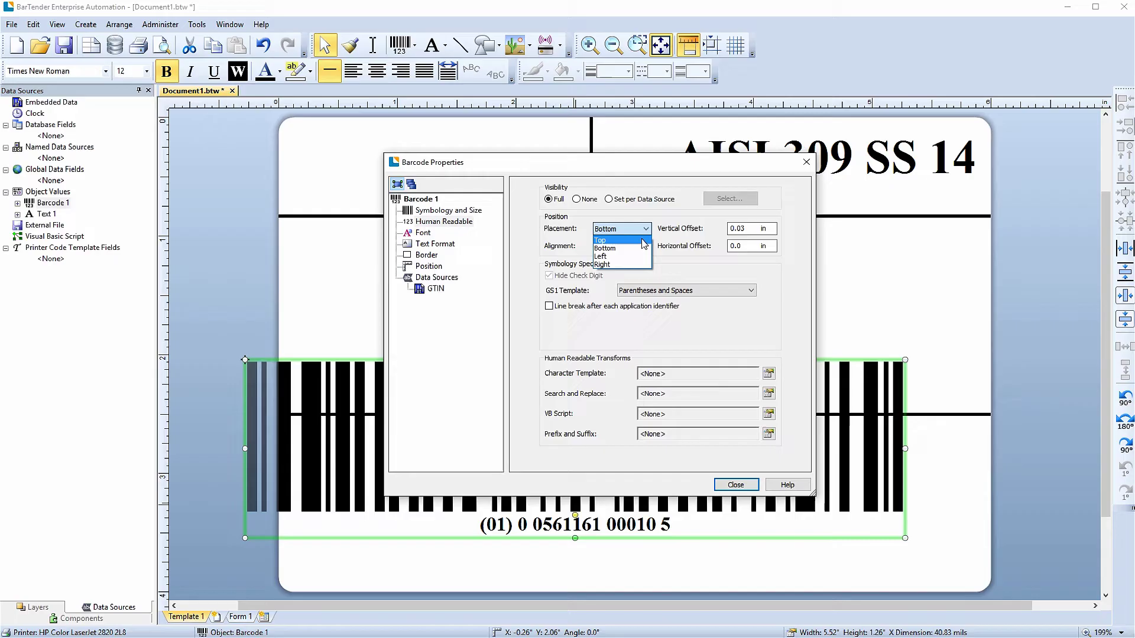
click(642, 240)
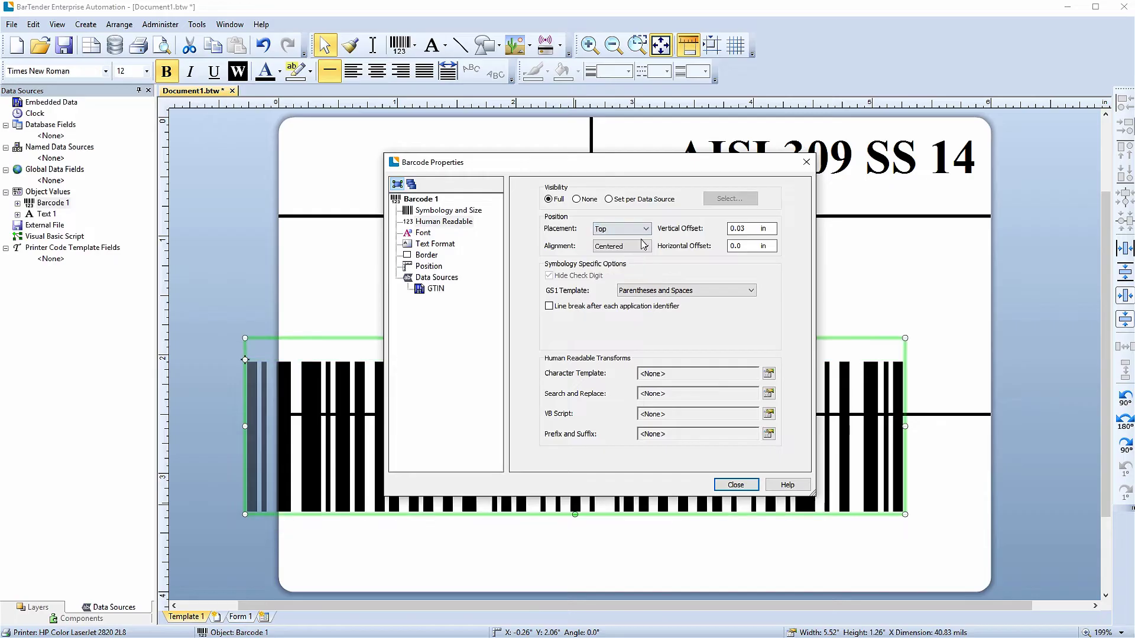
click(423, 233)
click(624, 201)
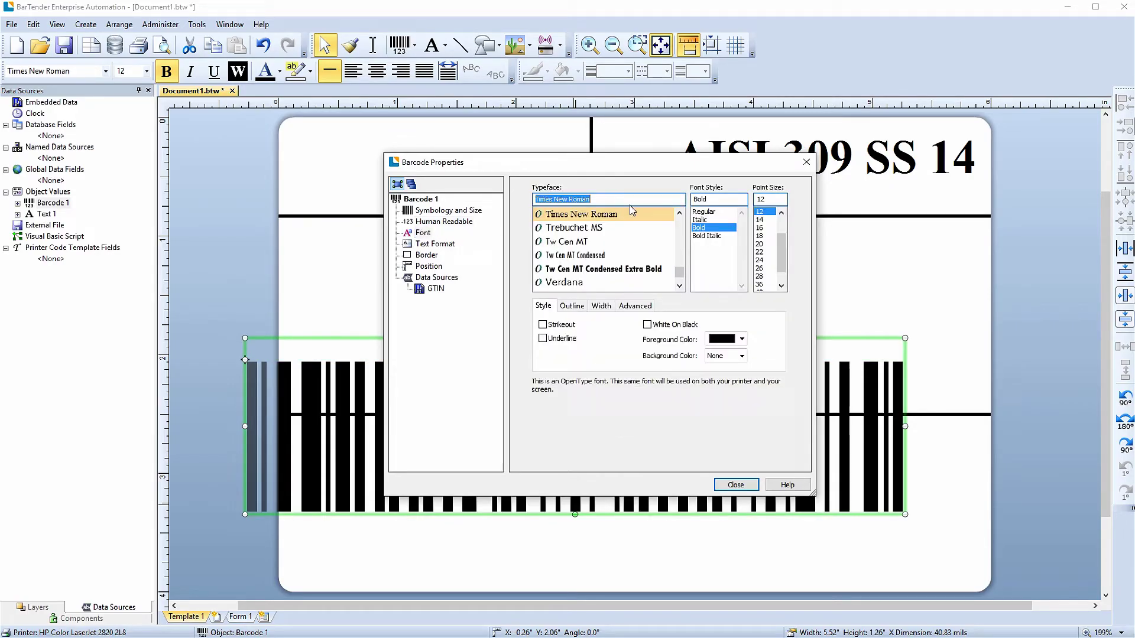
text(AR)
click(627, 227)
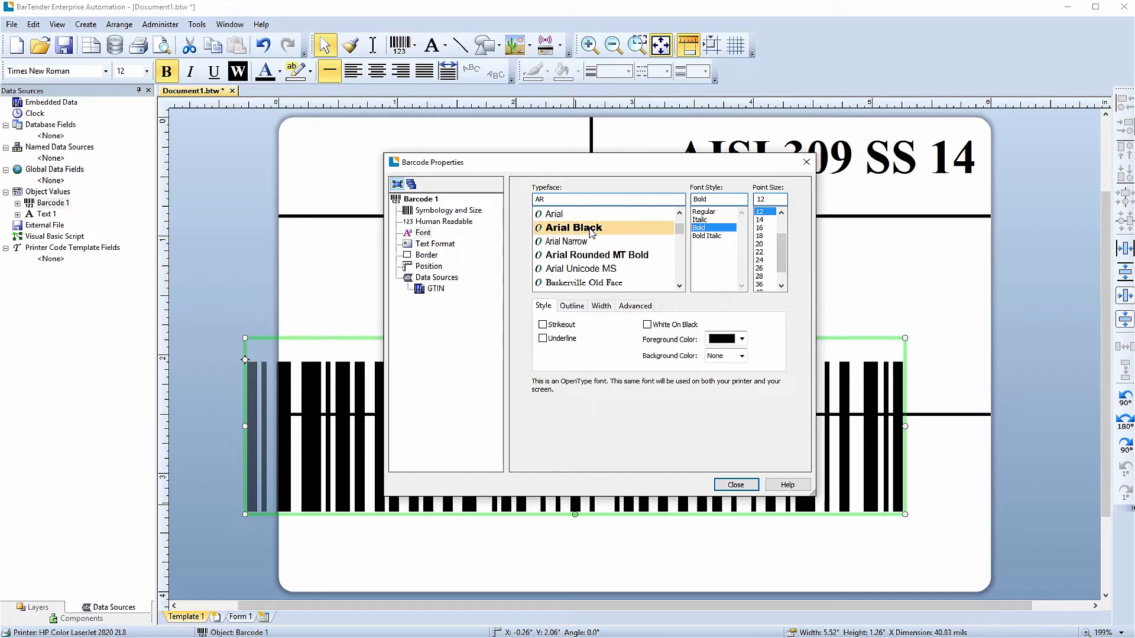
click(761, 220)
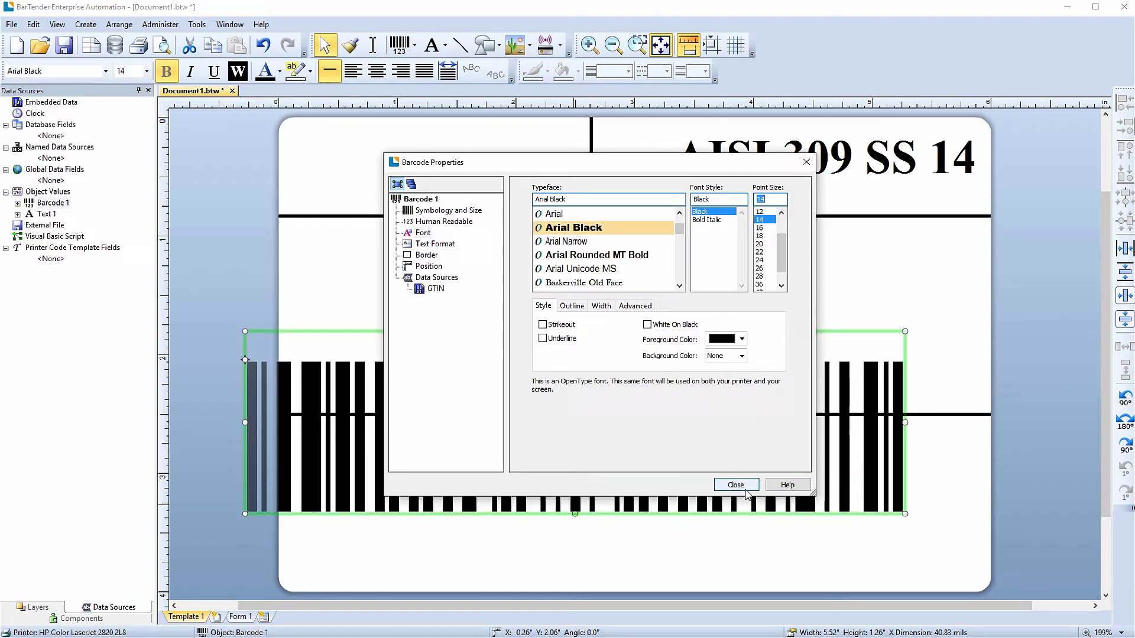
click(736, 484)
drag(669, 468, 728, 530)
drag(635, 393, 634, 420)
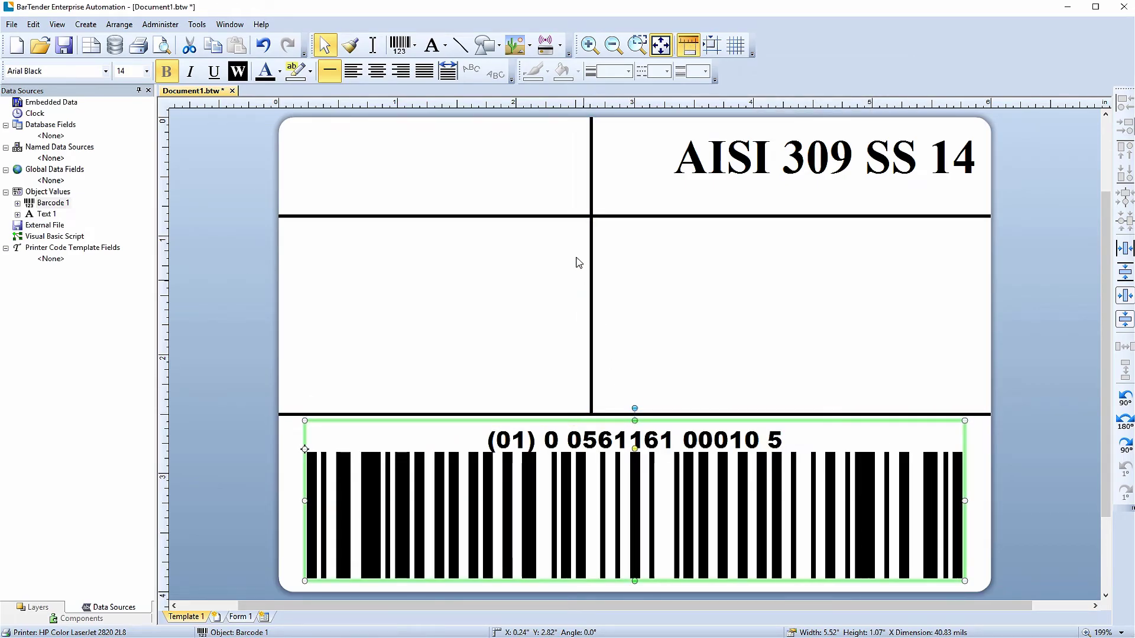
Insert SteelCoLogo.png from file and position it in the top-left cell beside the heading
click(529, 47)
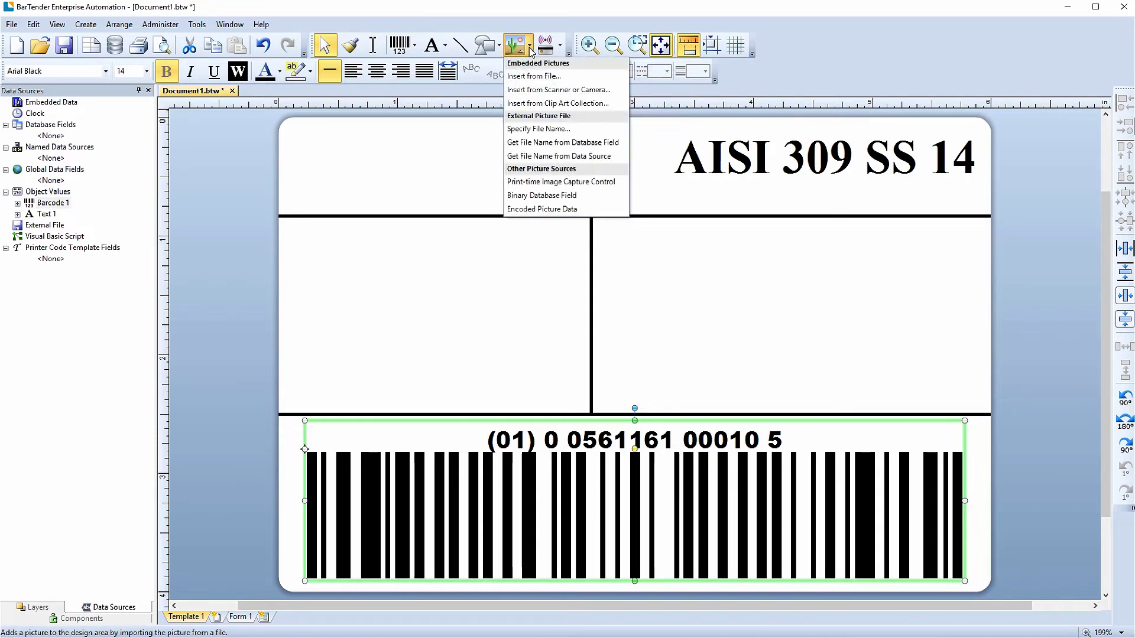
click(591, 76)
click(778, 409)
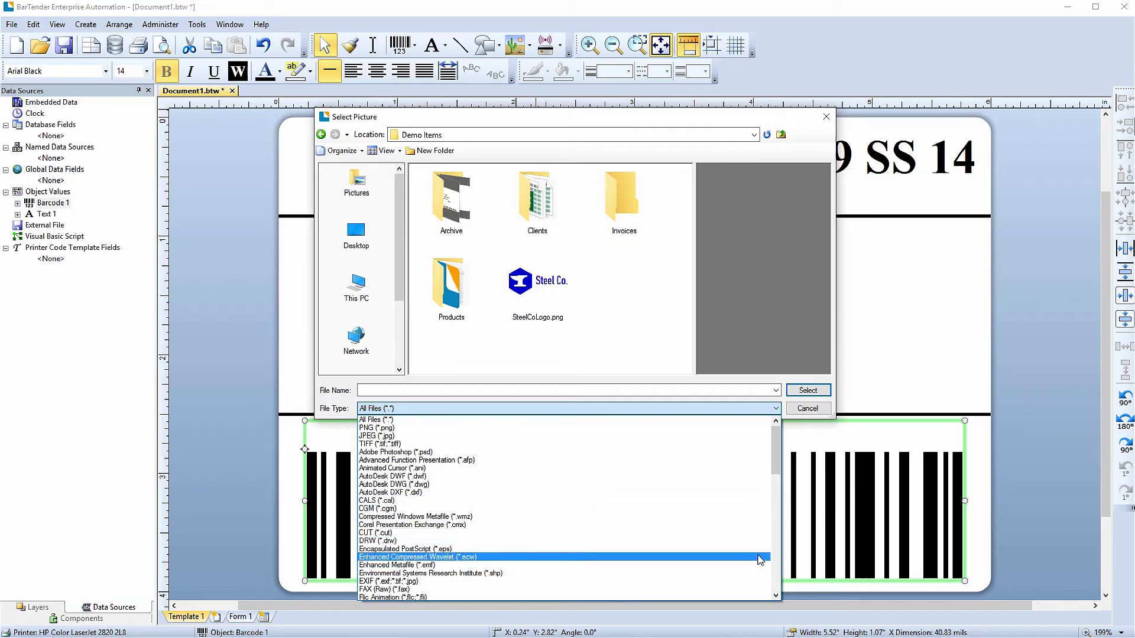
click(761, 420)
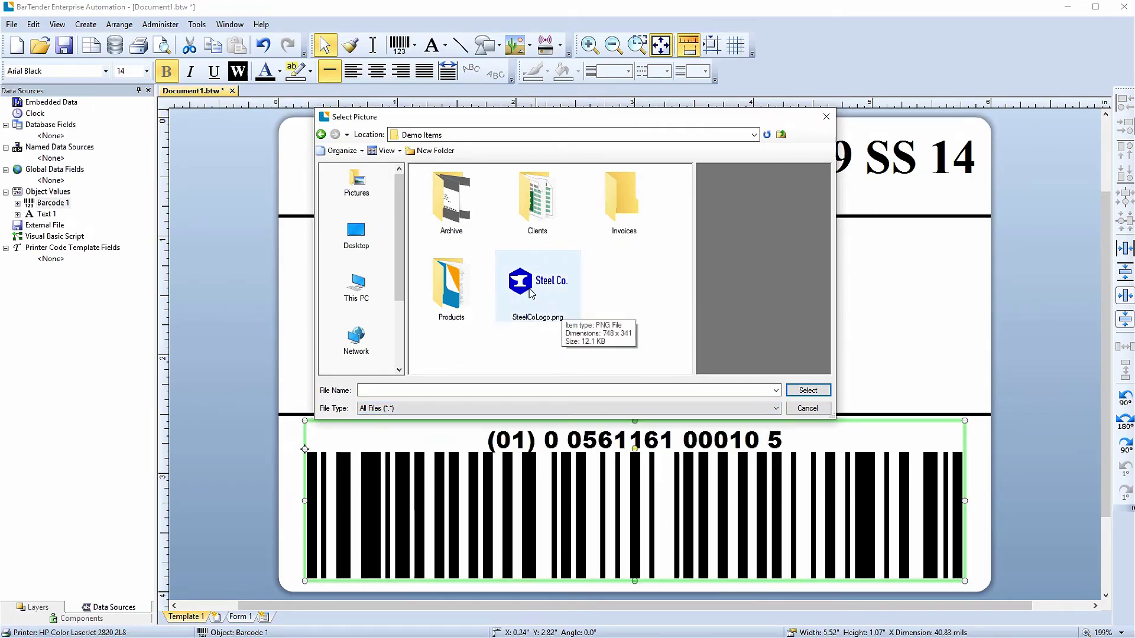
click(547, 285)
click(807, 390)
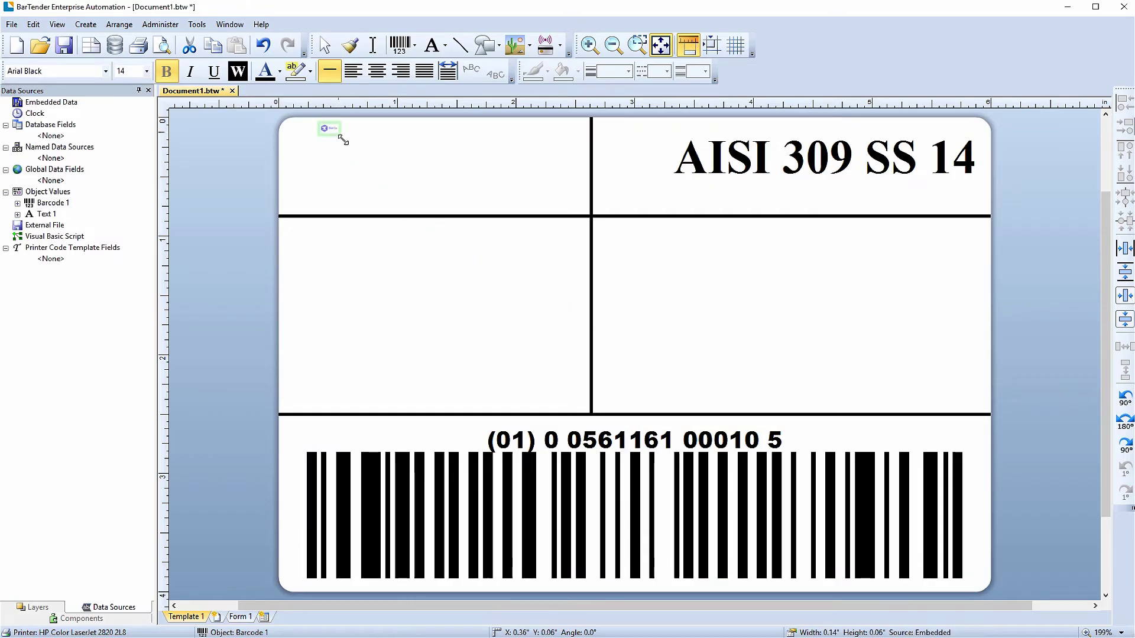
drag(319, 123, 503, 209)
drag(437, 172, 457, 177)
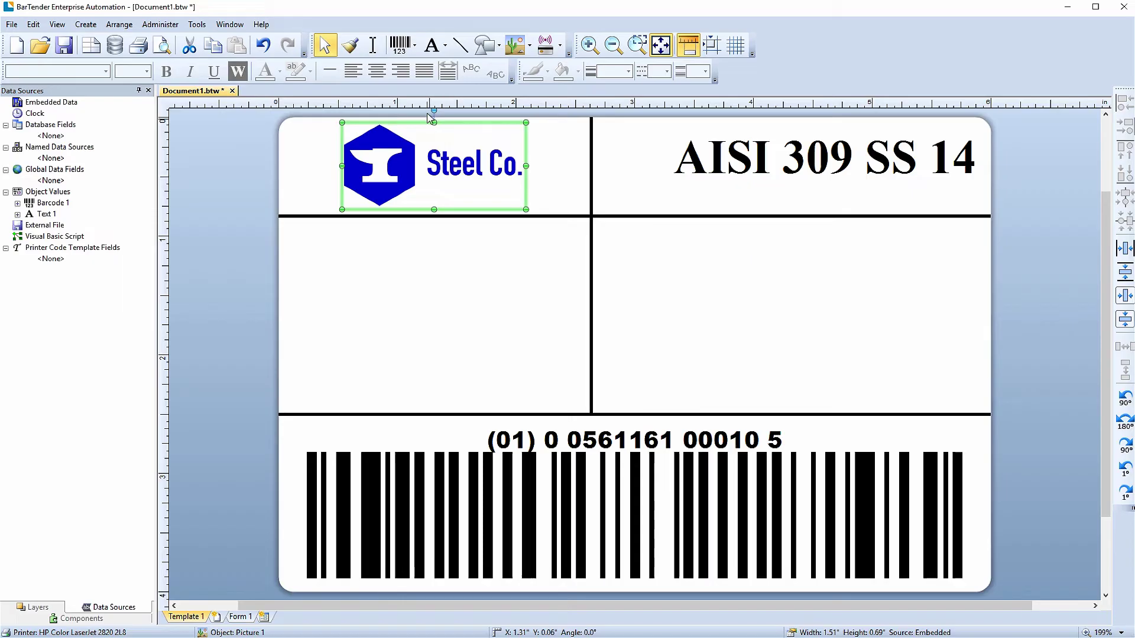
Choose the GS1 DataMatrix (01)(90) barcode from the More Barcodes catalogue
click(415, 46)
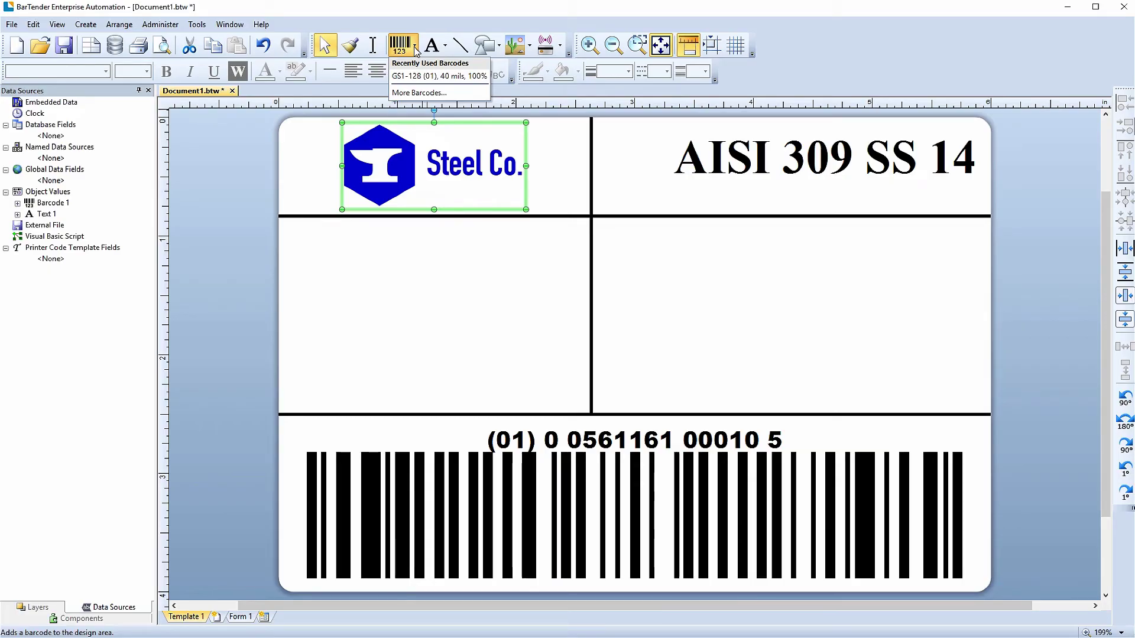
click(461, 94)
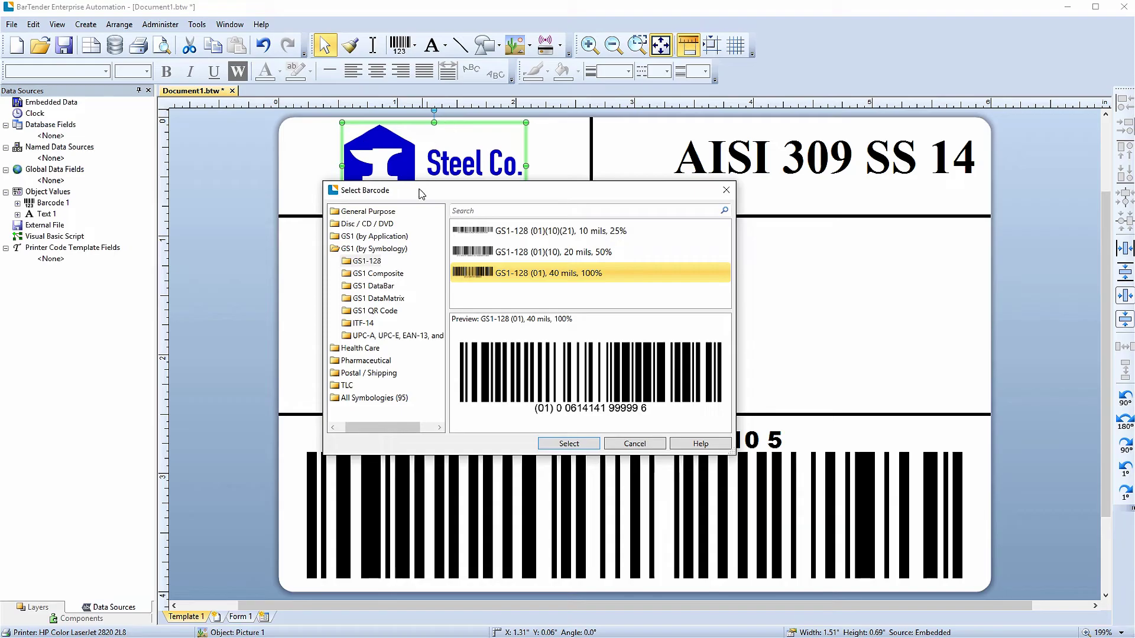
click(378, 298)
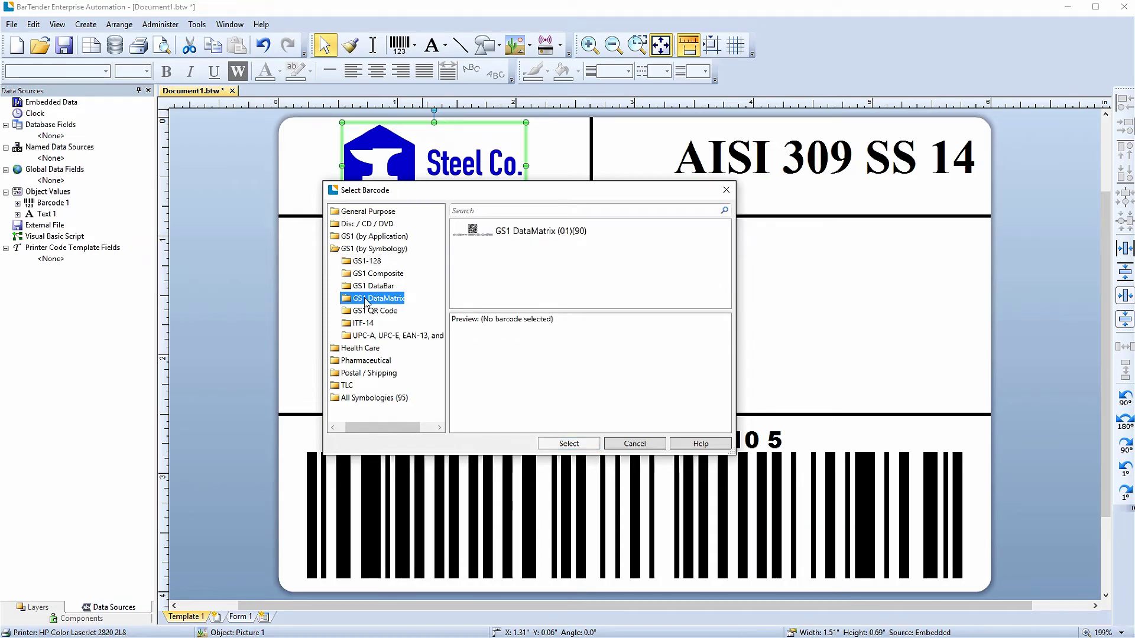
click(512, 235)
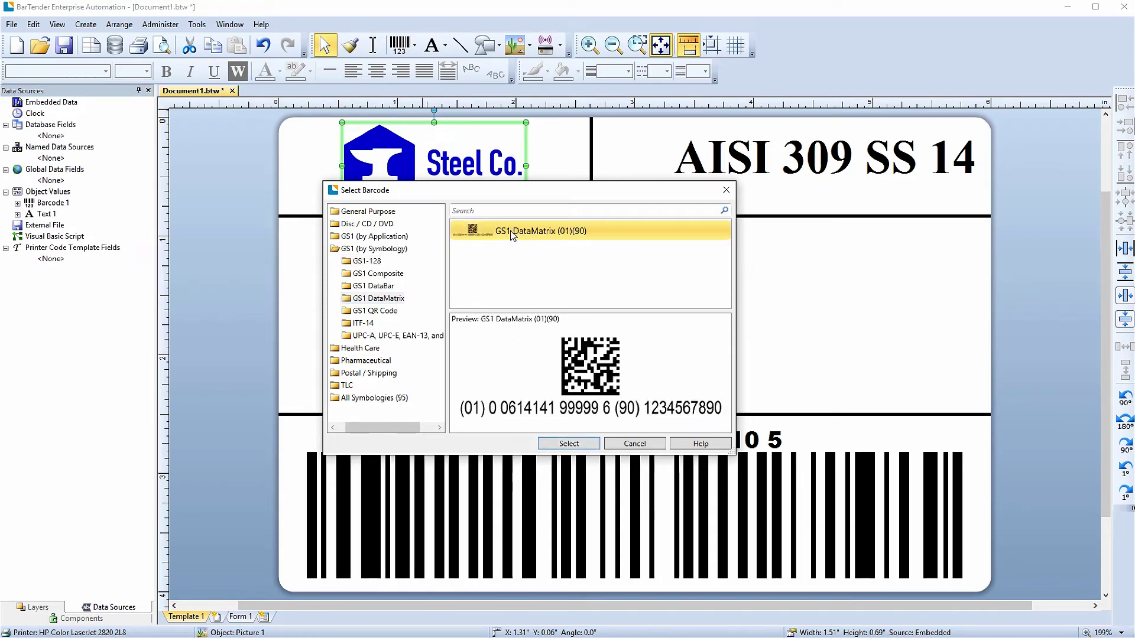
click(574, 444)
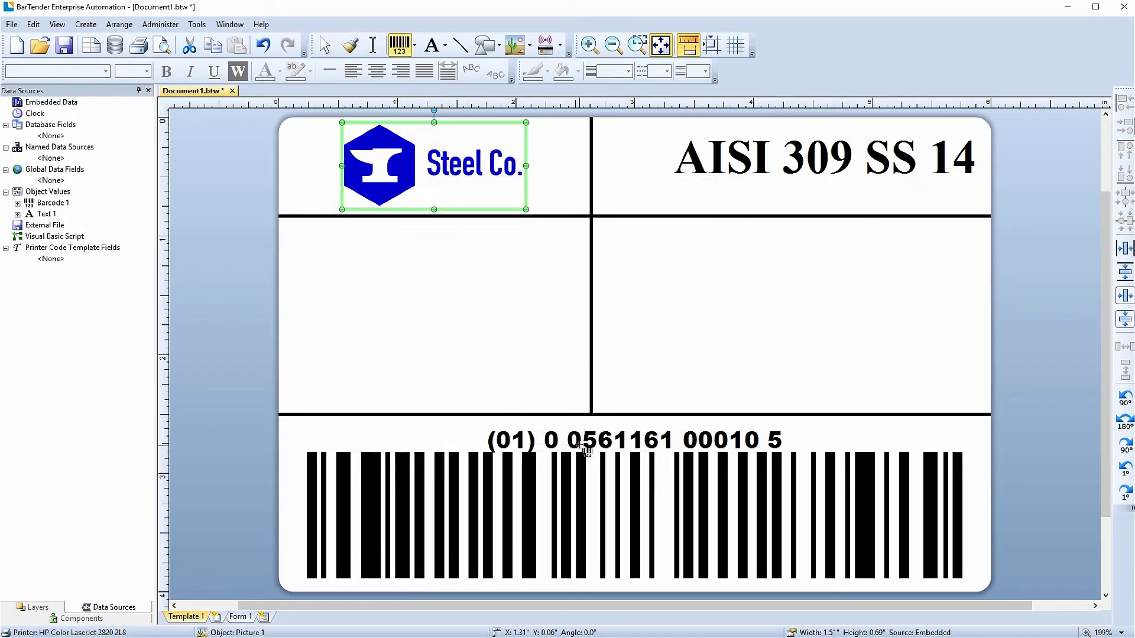
Place the DataMatrix in the left middle cell and hide its human-readable text
click(321, 258)
drag(322, 260, 348, 296)
right_click(369, 299)
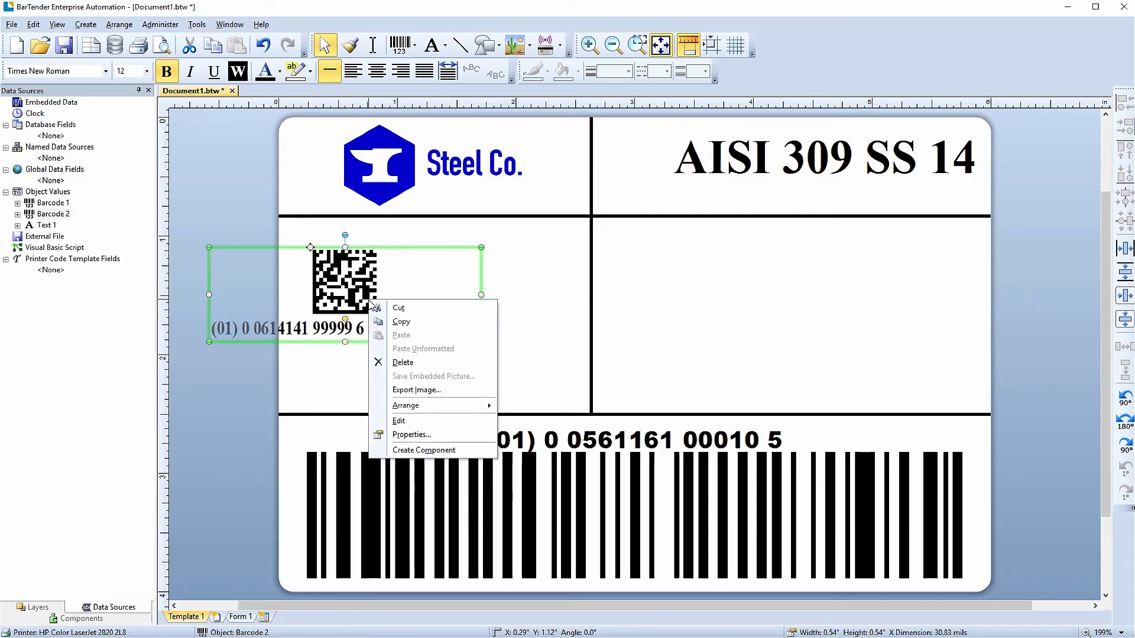
click(432, 435)
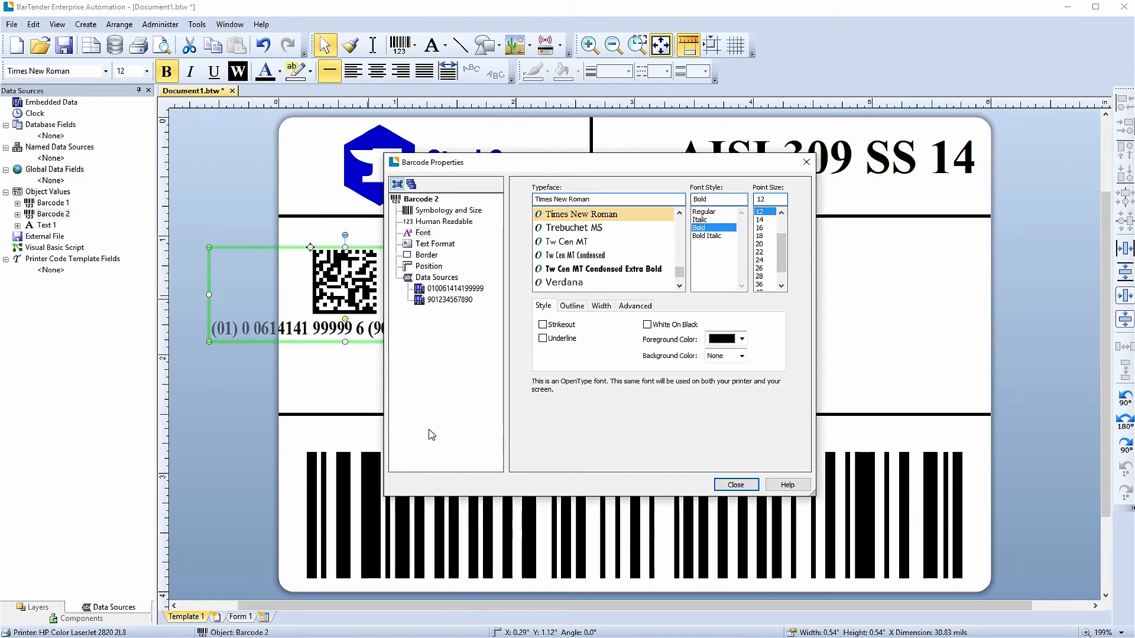
click(437, 224)
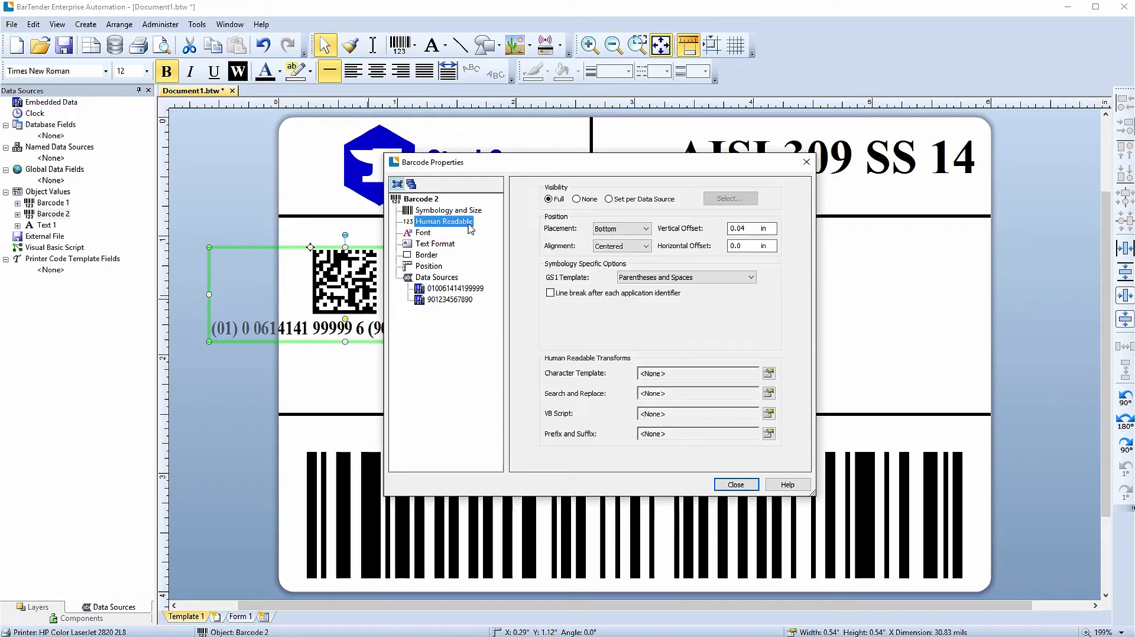
click(577, 200)
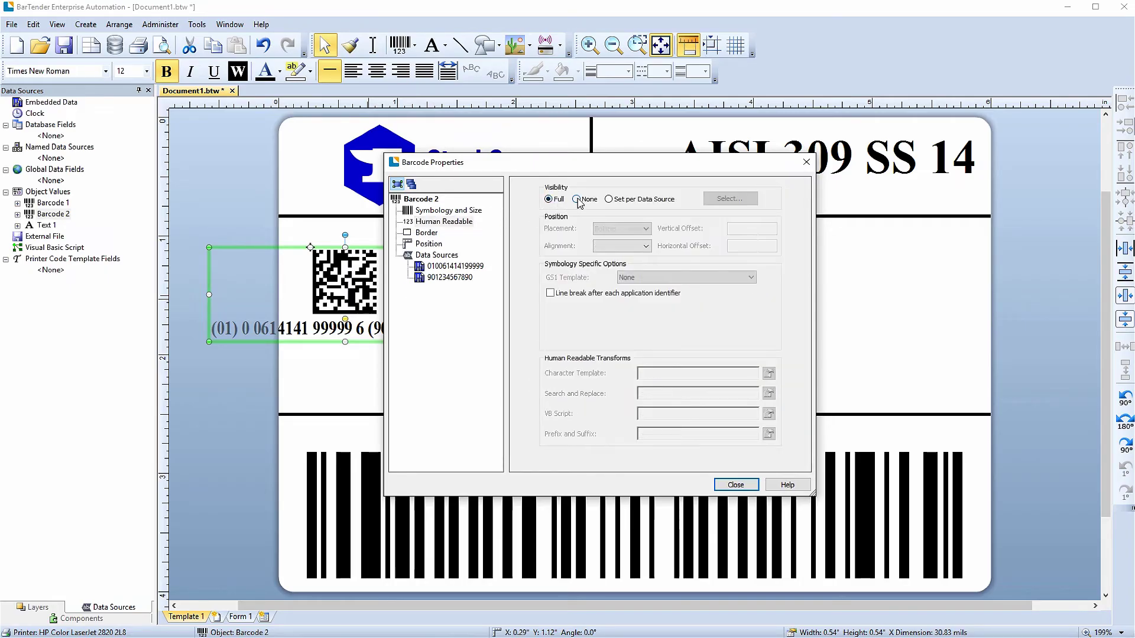
Raise the DataMatrix X dimension to 60.83 mils and centre it in the cell
click(479, 214)
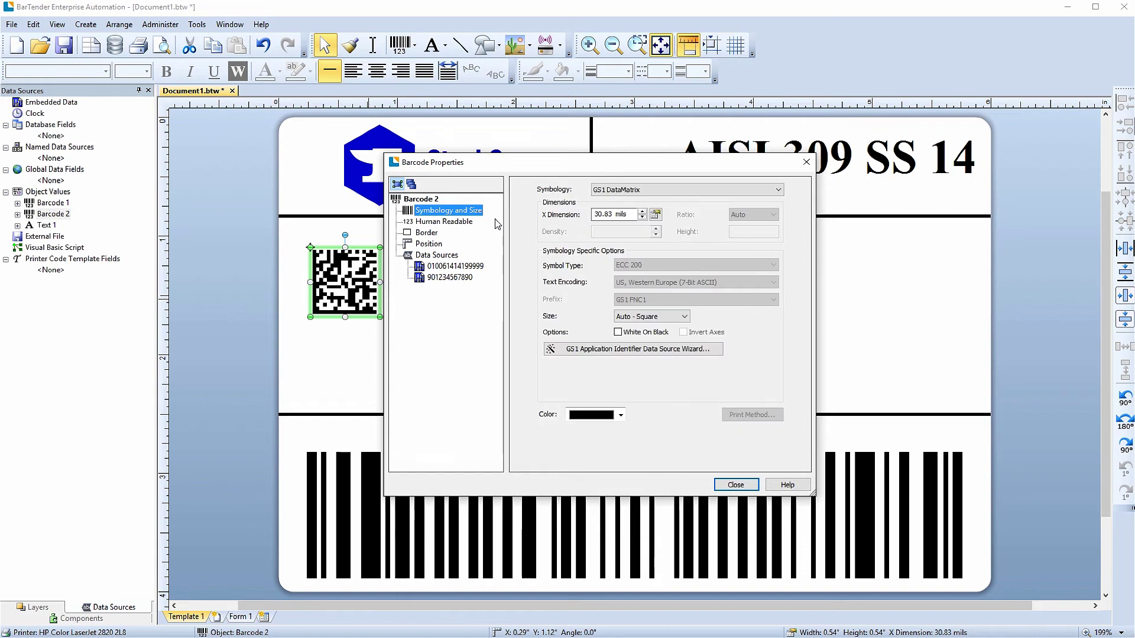
click(643, 212)
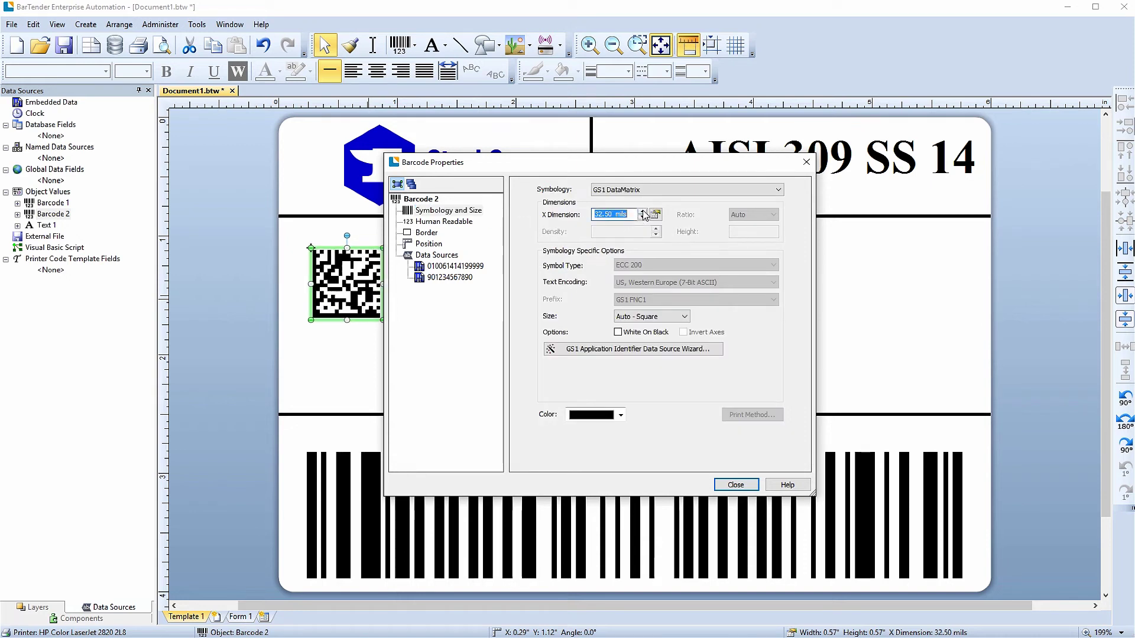
click(643, 211)
click(643, 212)
click(643, 212)
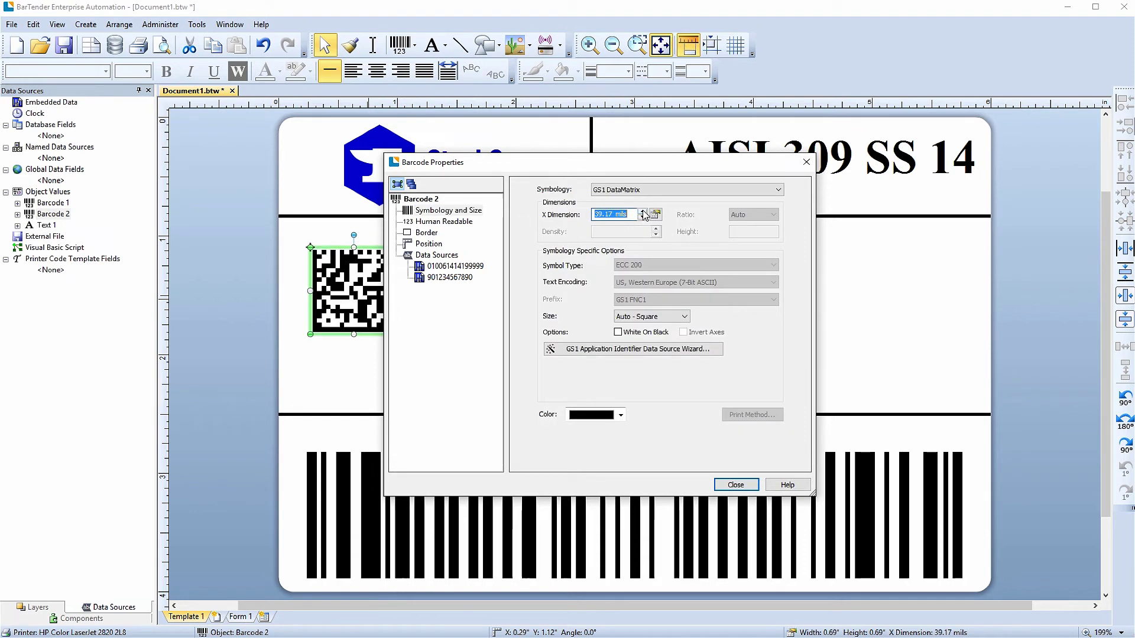
click(643, 212)
click(643, 212)
click(643, 212)
click(643, 211)
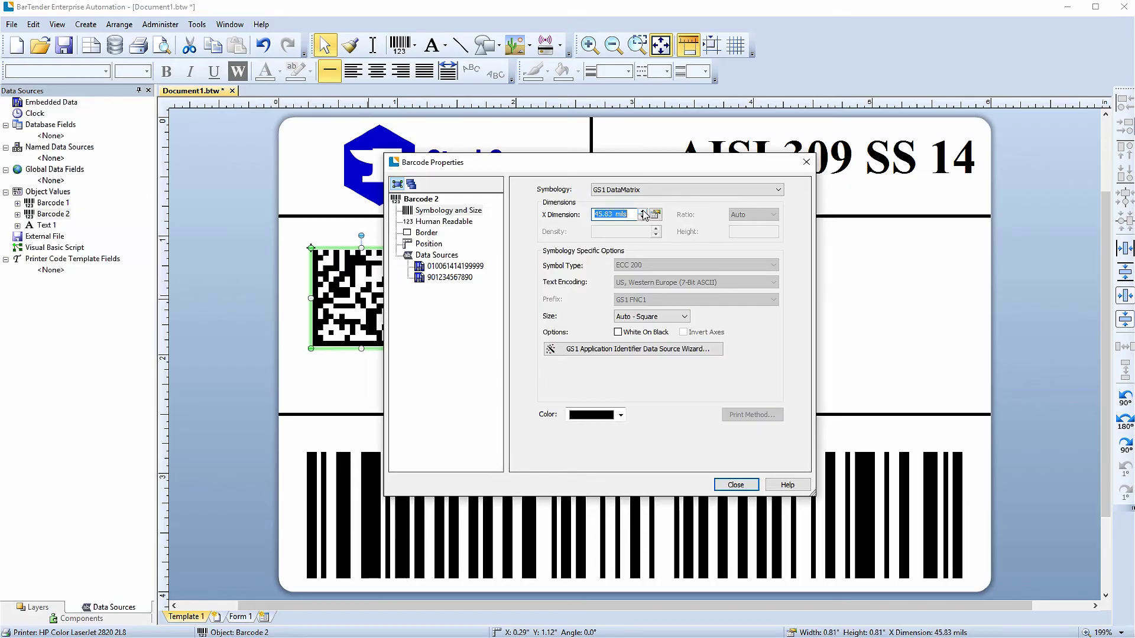
click(643, 211)
click(643, 211)
click(643, 212)
click(643, 211)
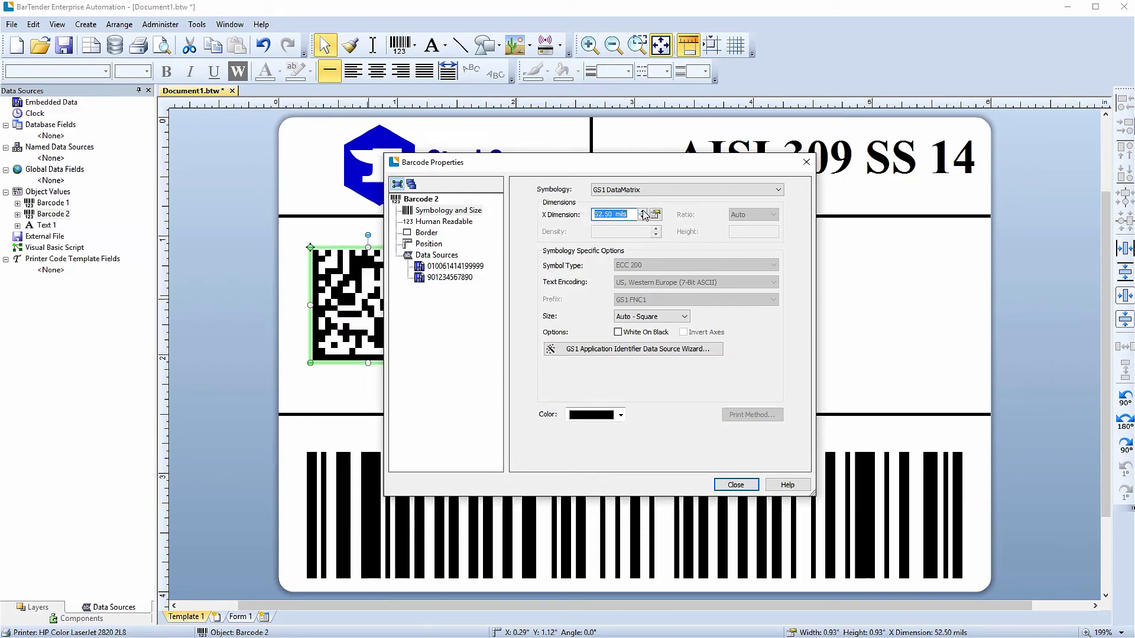
click(643, 212)
click(643, 212)
click(643, 212)
click(643, 212)
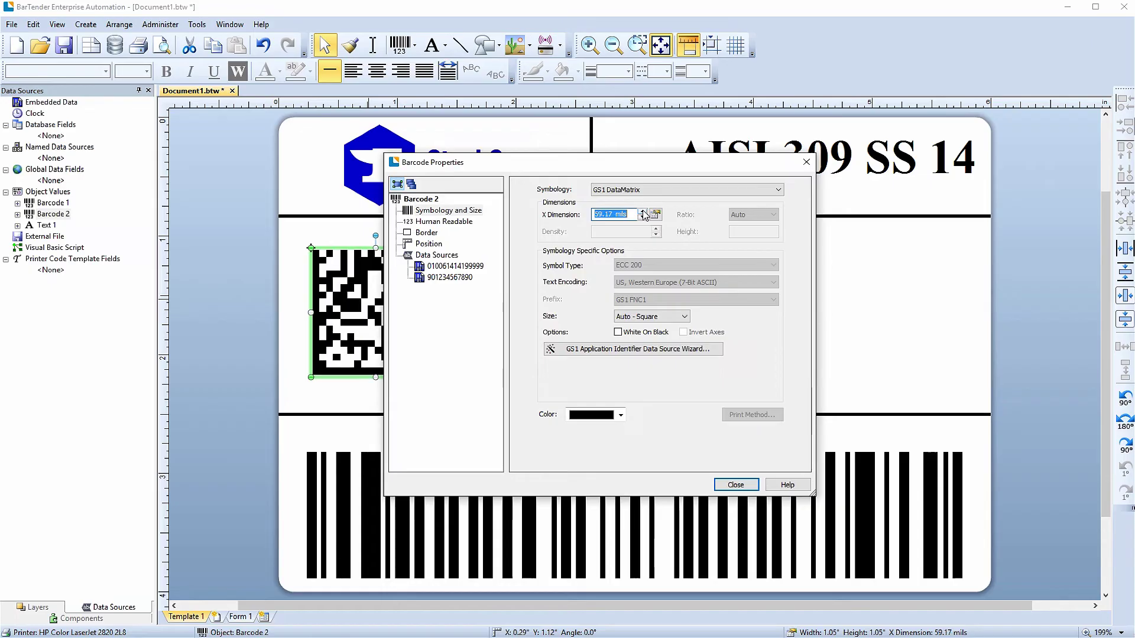
click(643, 212)
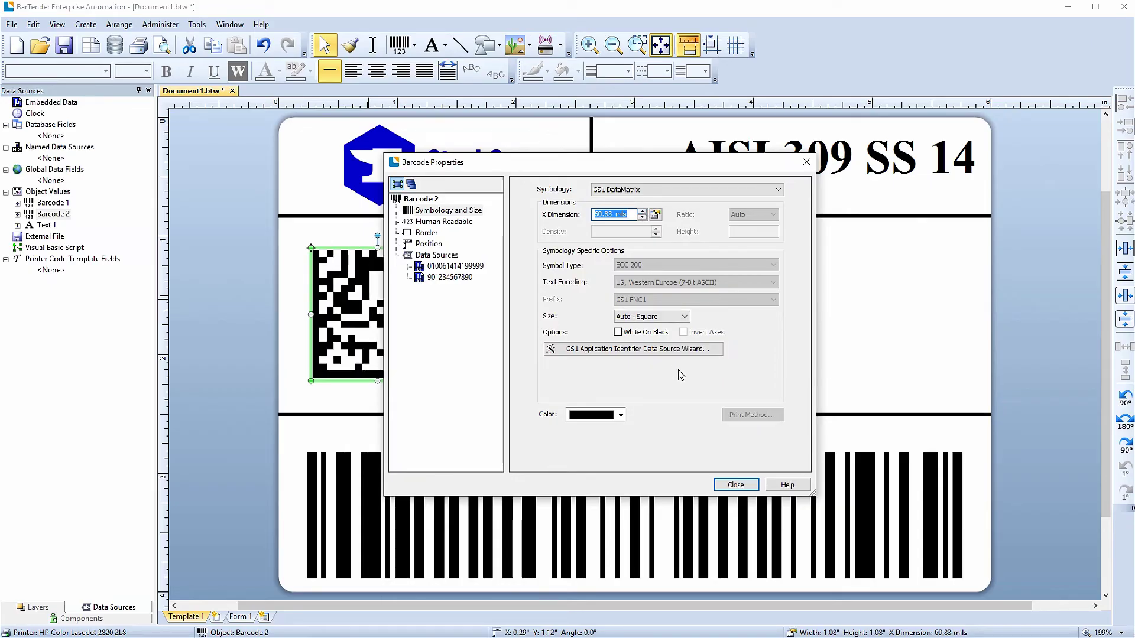
click(735, 485)
drag(422, 332, 470, 353)
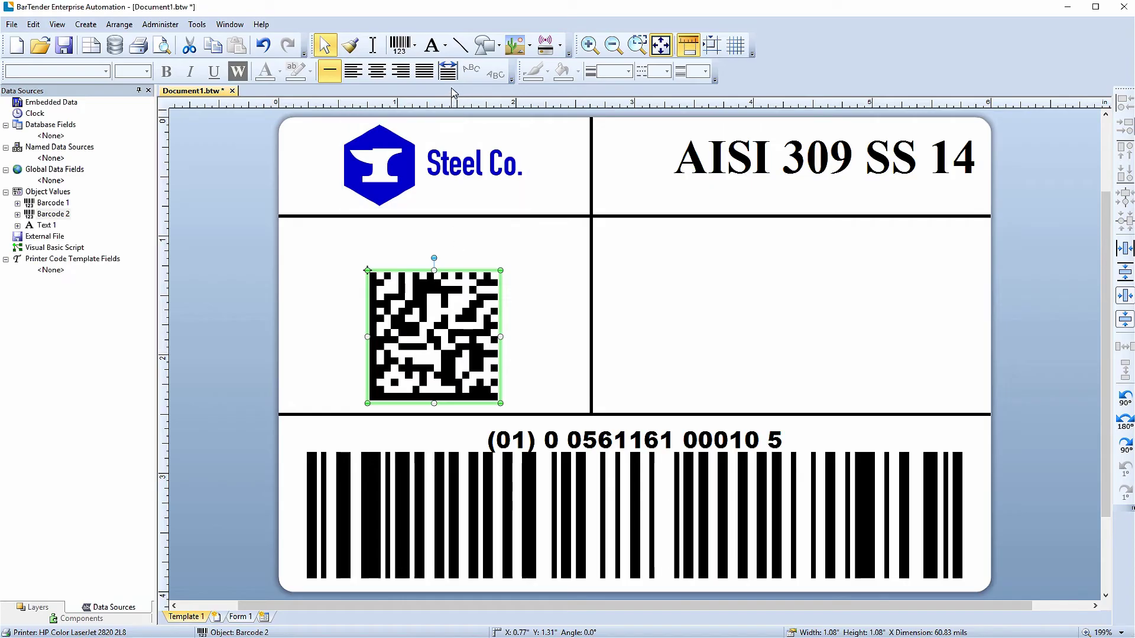
Add non-bold Arial 9 pt text reading 'PO:' plus the purchase-order number in the middle-left cell
click(445, 46)
click(467, 74)
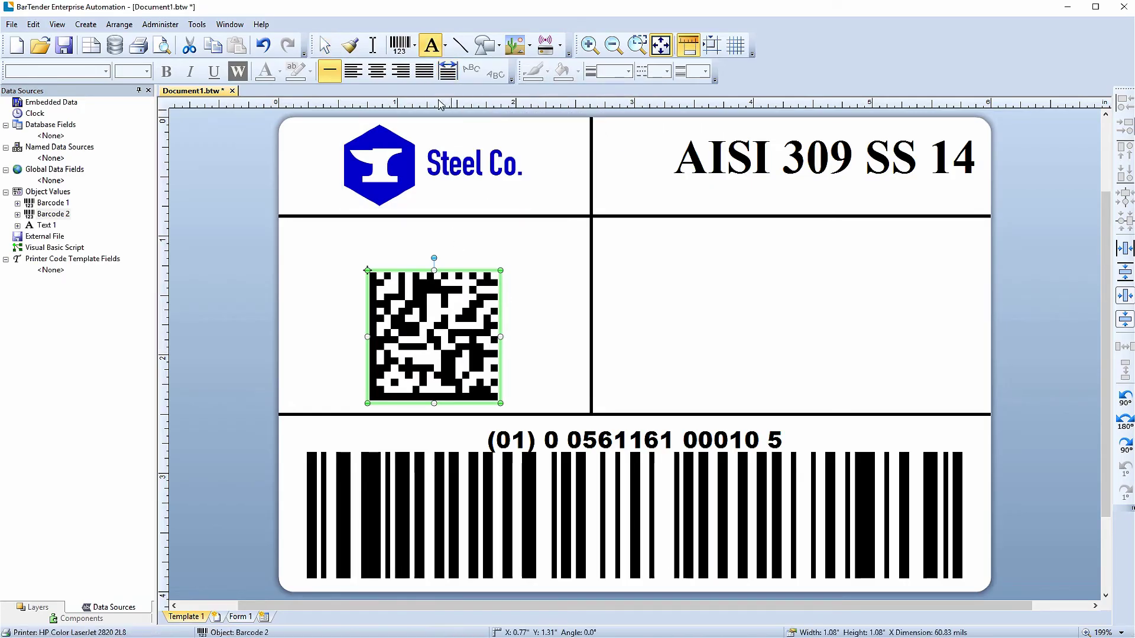
click(345, 239)
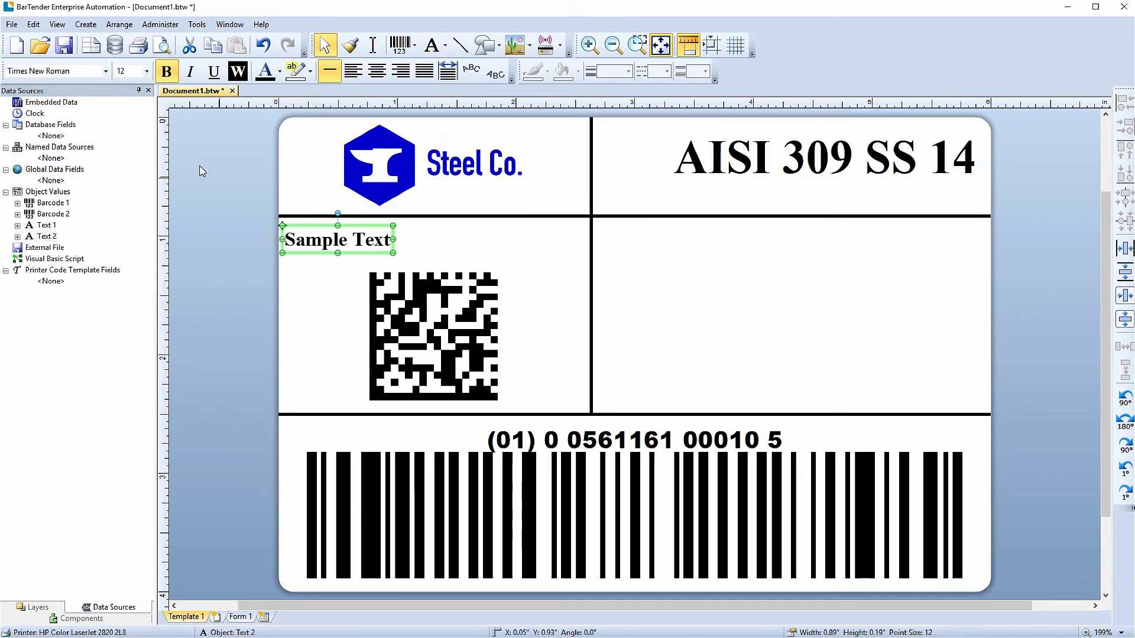
click(105, 71)
text(Arial)
key(Return)
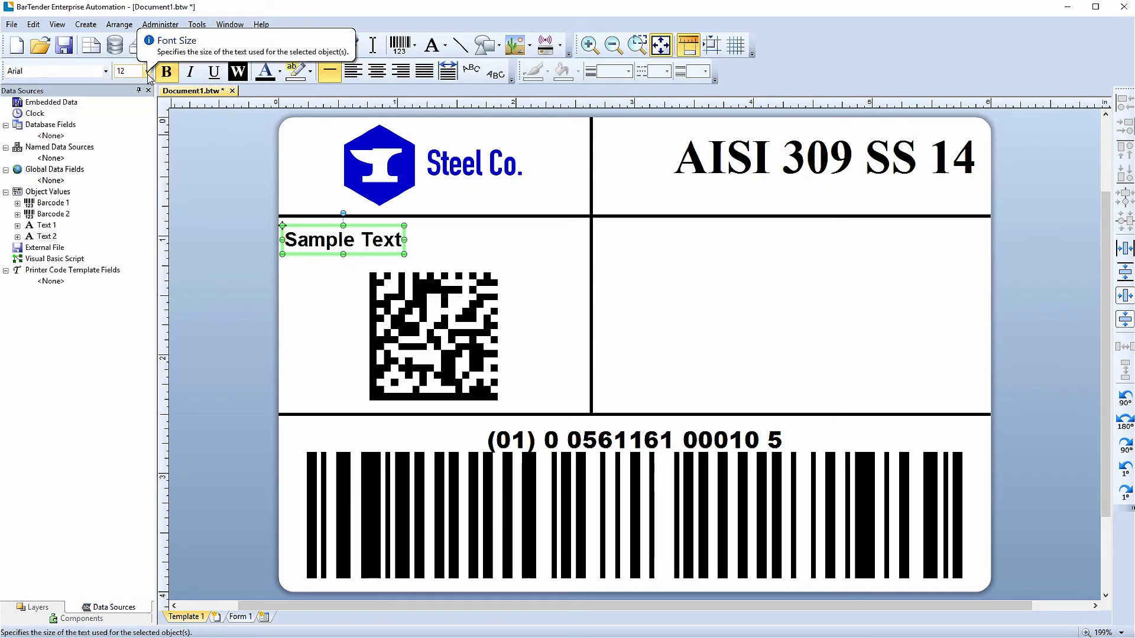
click(147, 72)
click(127, 94)
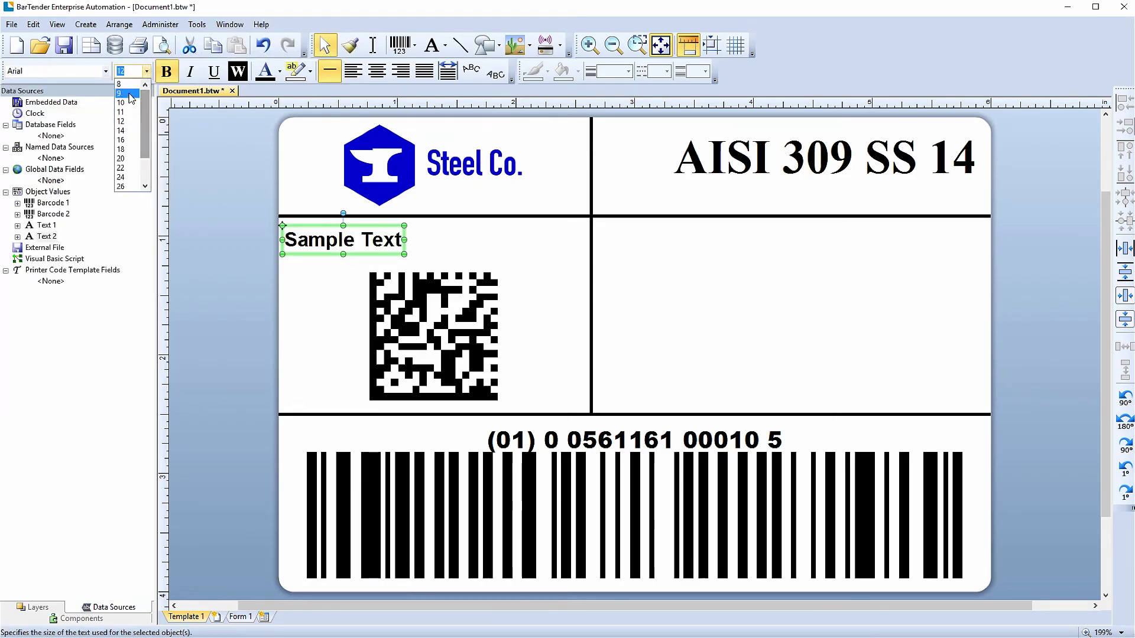
key(ctrl+b)
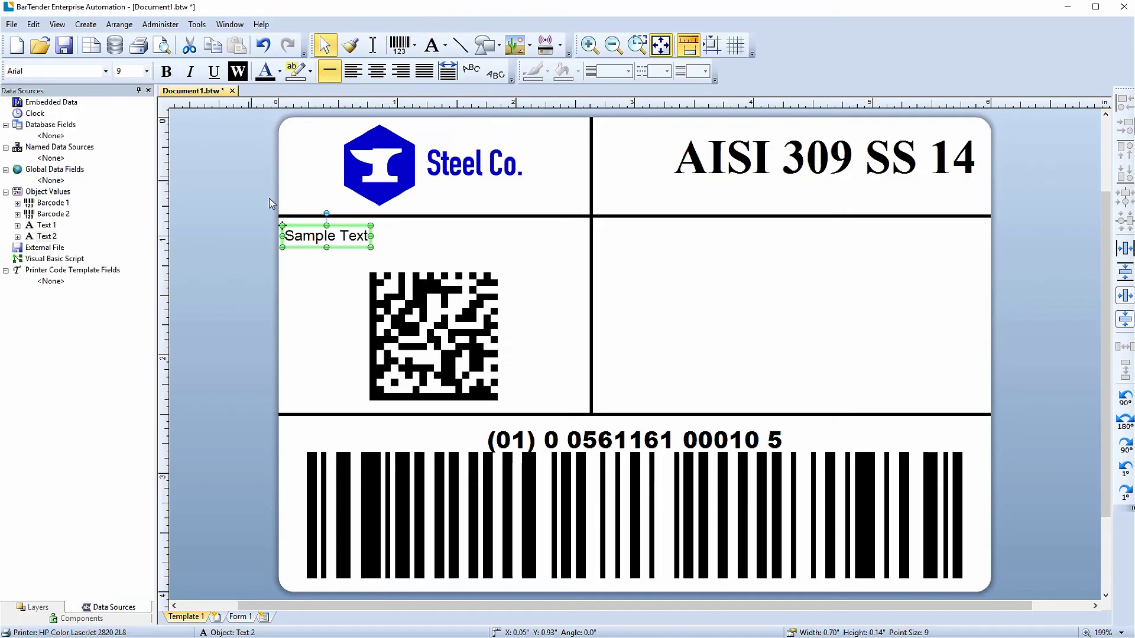
double_click(354, 240)
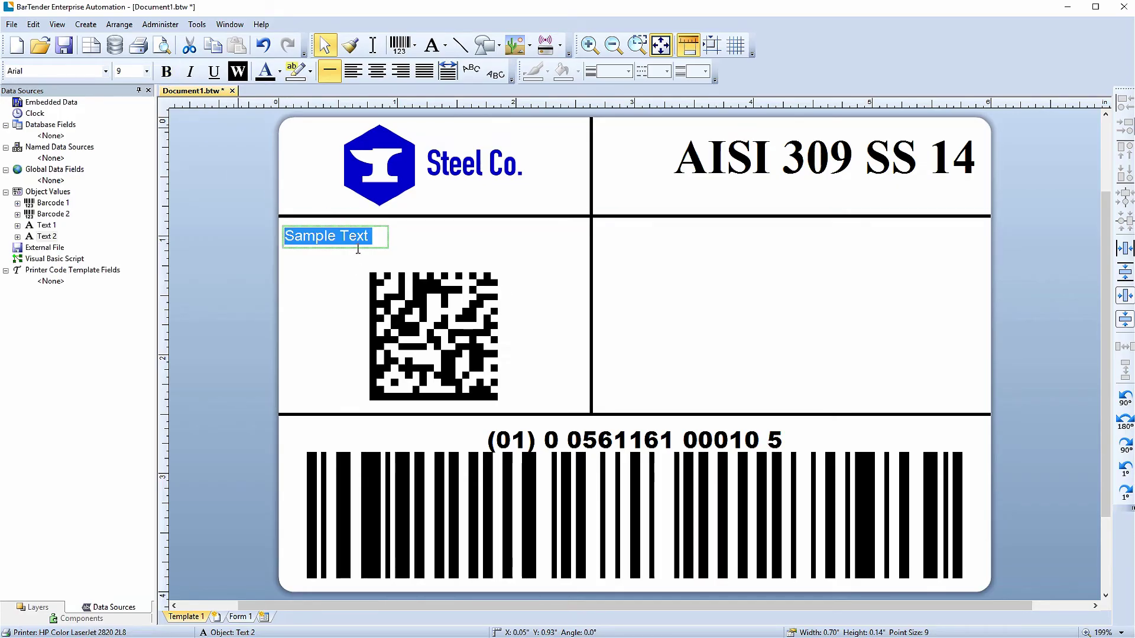
text(PO: 043312)
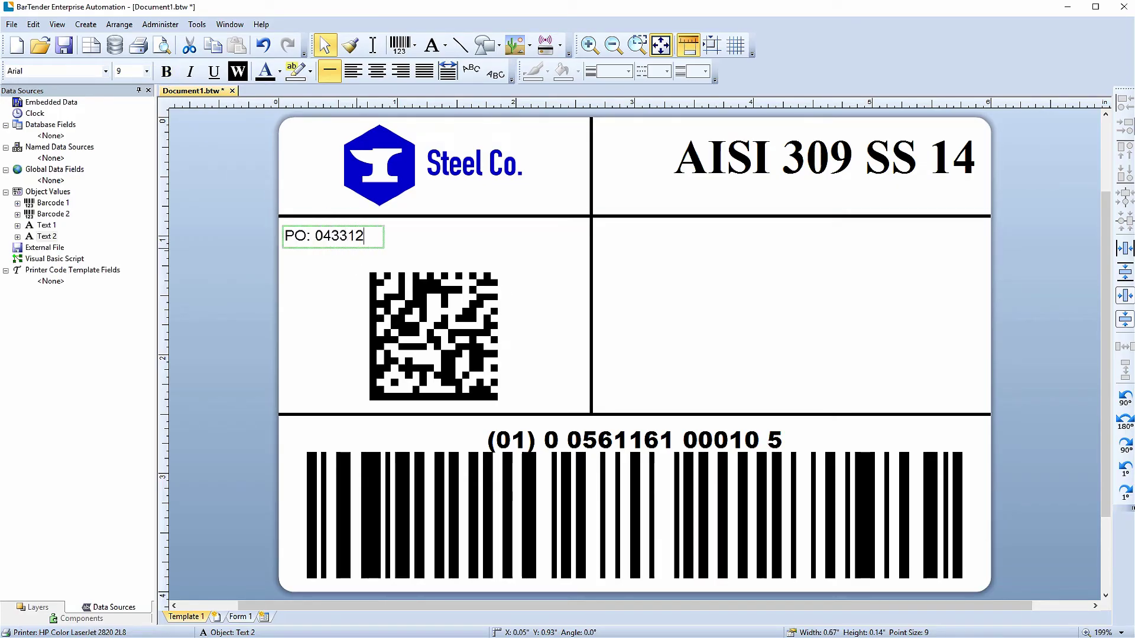
text(4568)
key(Escape)
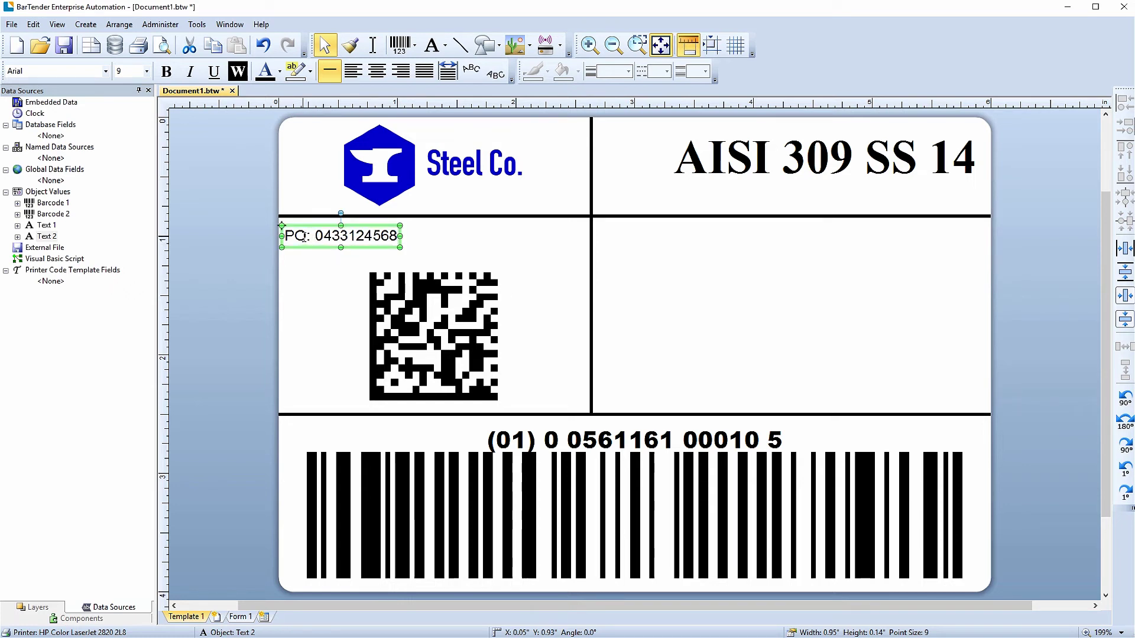
Copy the PO text above the linear barcode and change it to 'GTIN'
drag(303, 238, 306, 435)
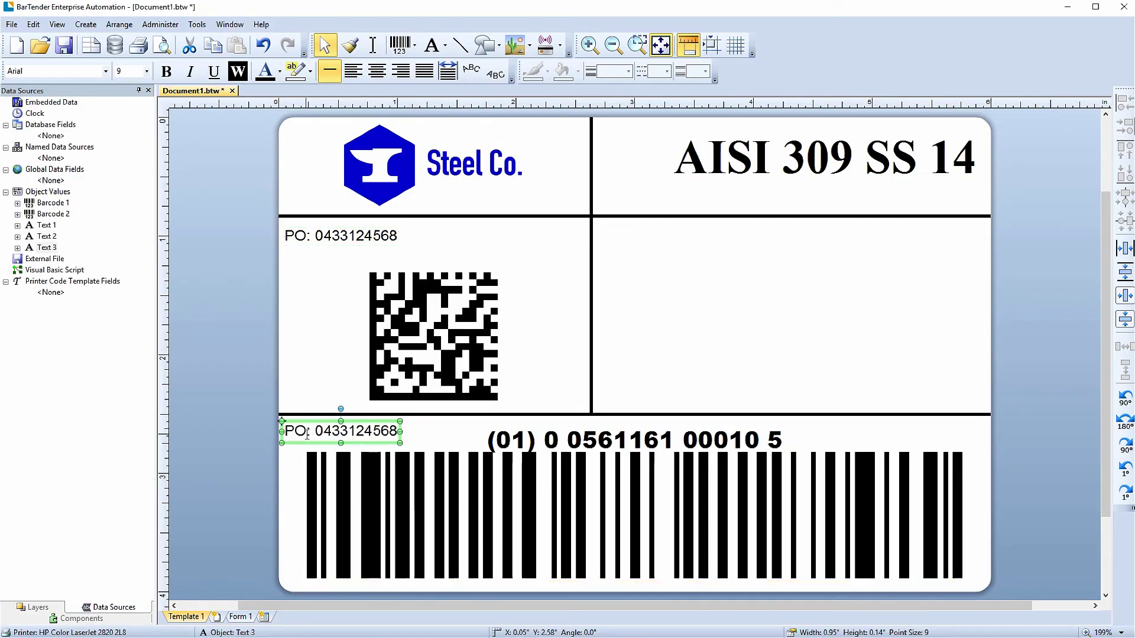
double_click(308, 430)
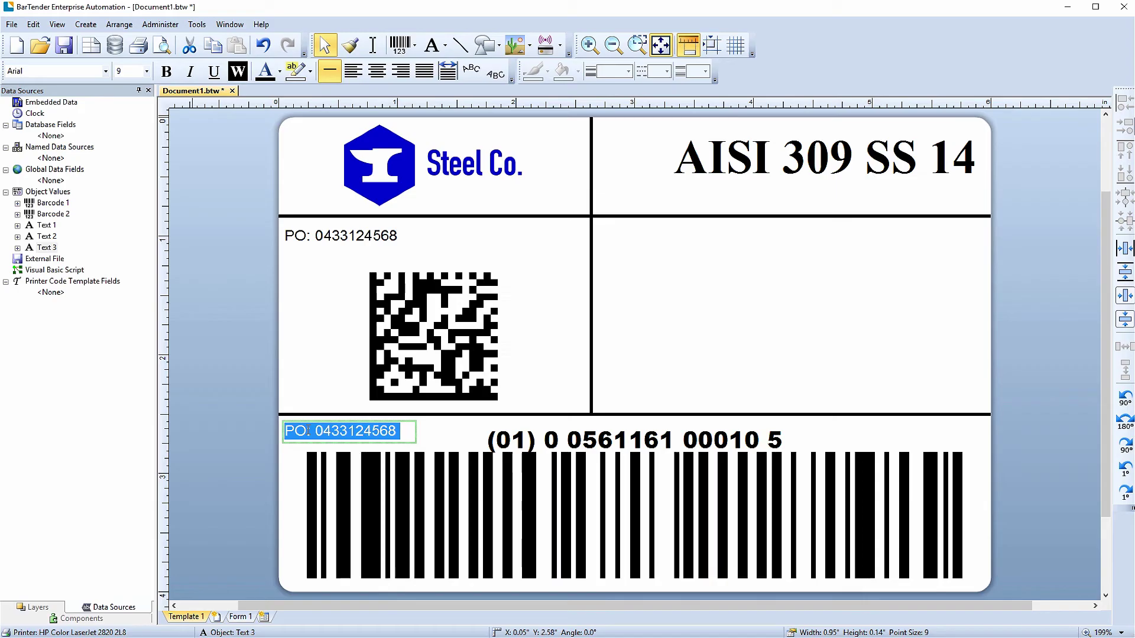
text(GTIN)
key(Escape)
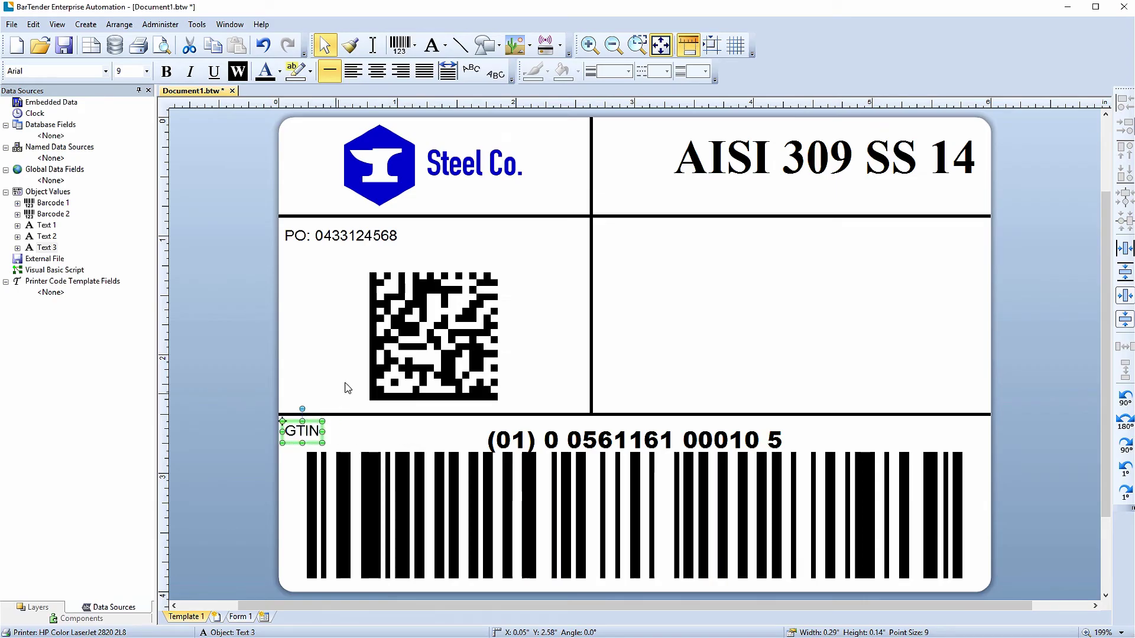
Draw the Seagull: Recycling v1.0 steel 'the recycled material' symbol at 78 pt in the middle-right cell
click(445, 45)
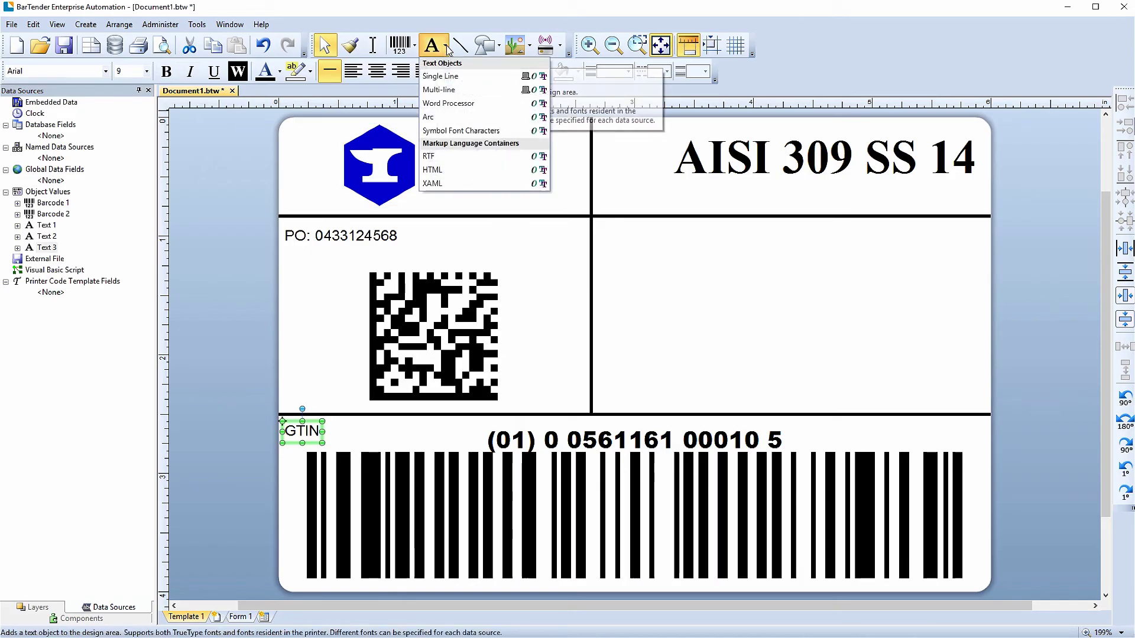
click(512, 131)
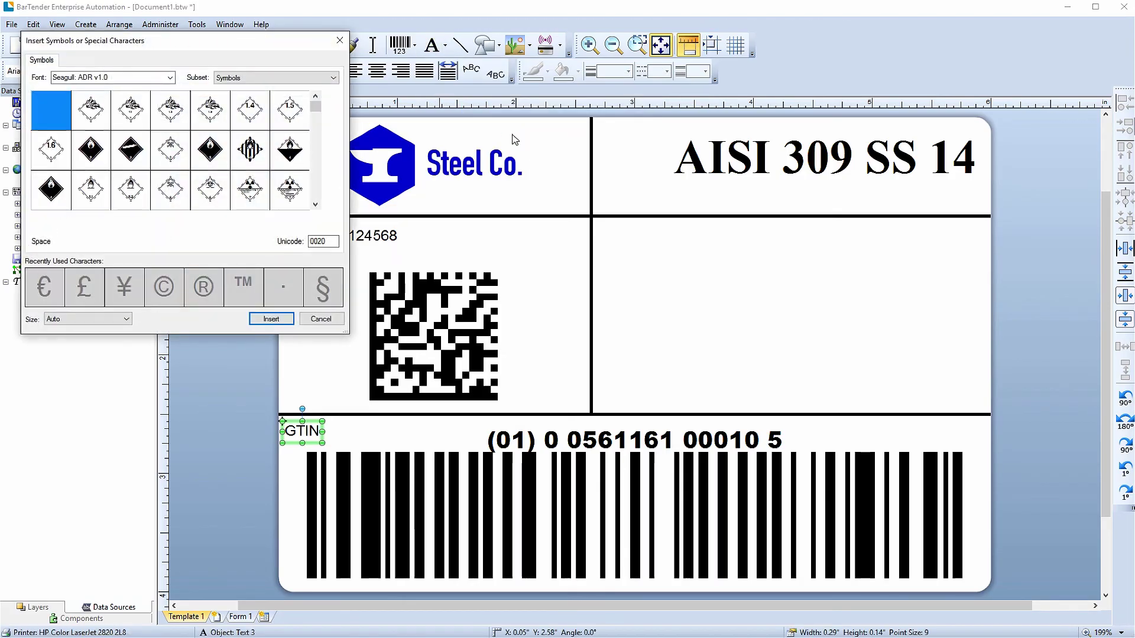
click(170, 77)
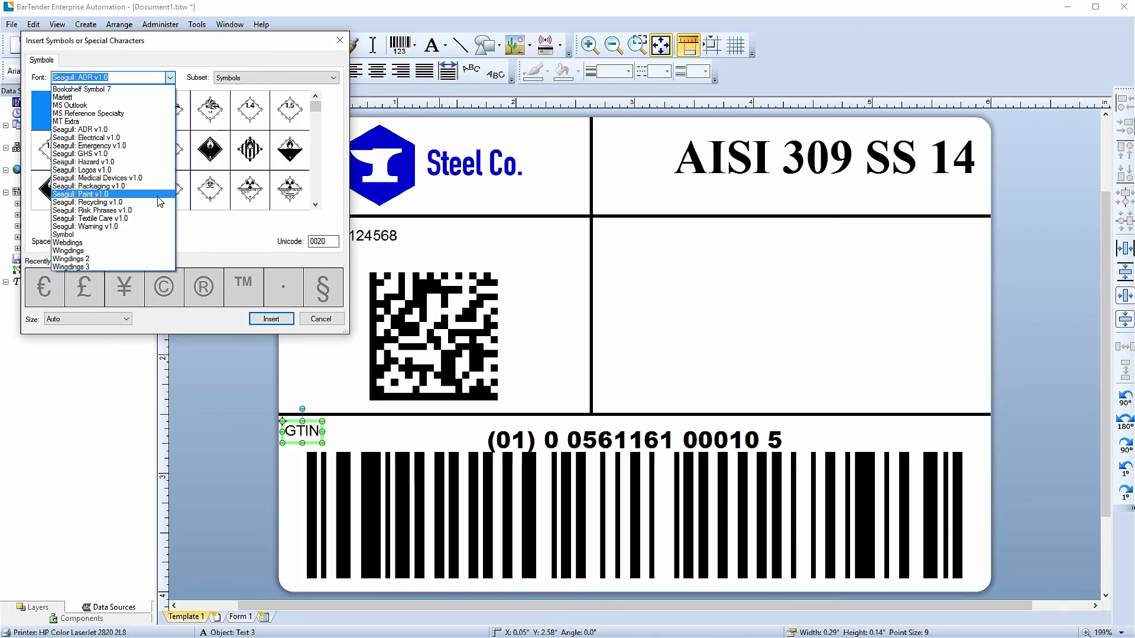
click(159, 202)
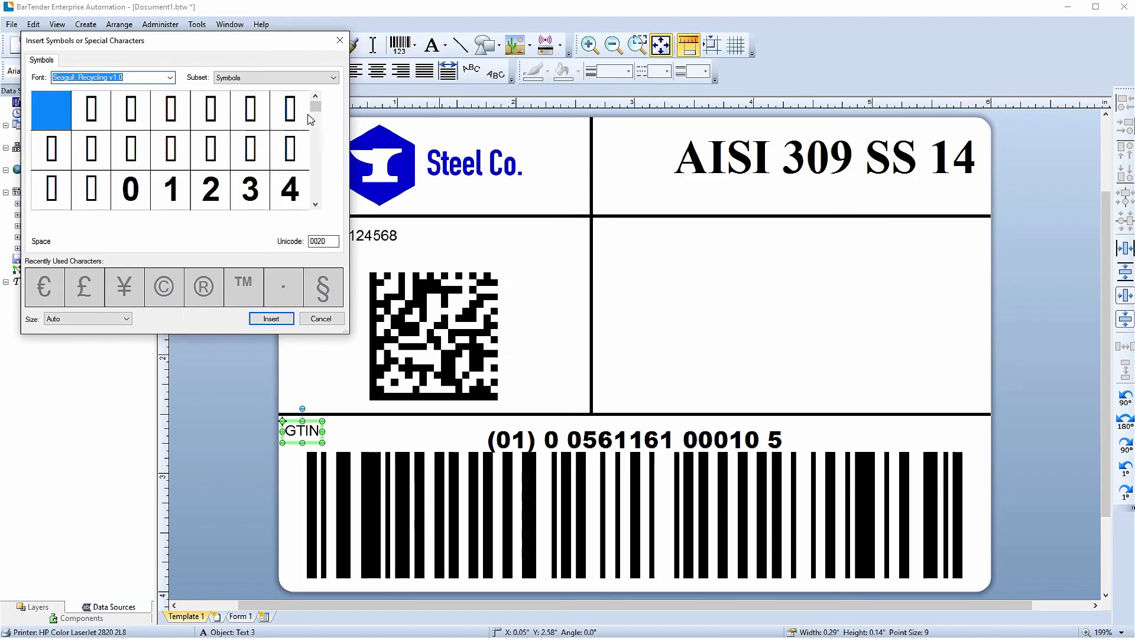
drag(315, 107, 318, 131)
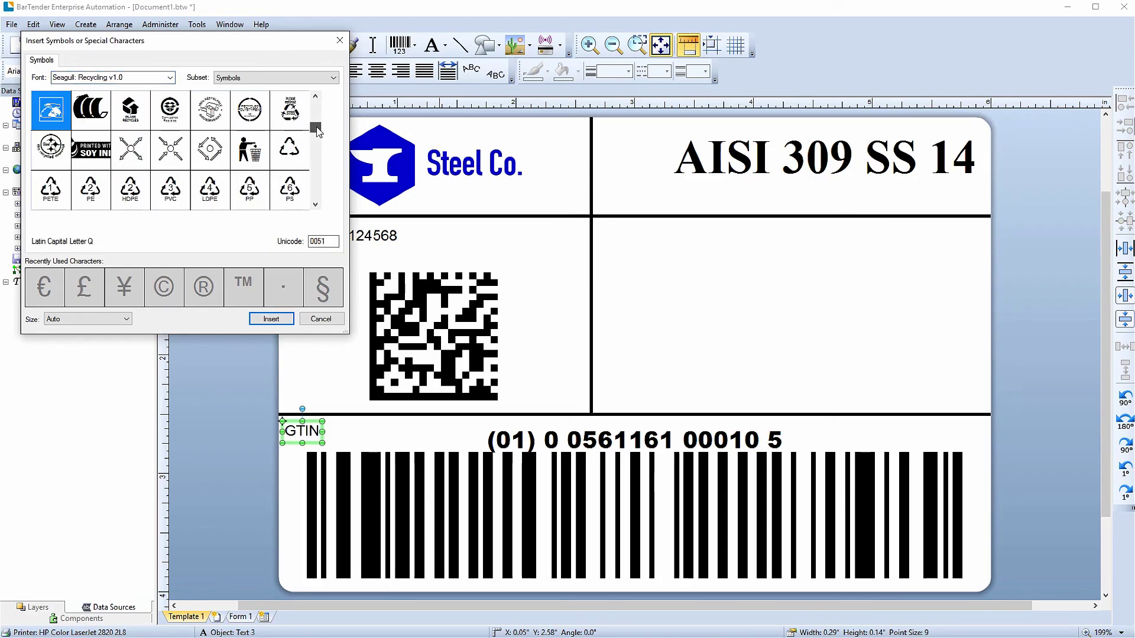
double_click(51, 147)
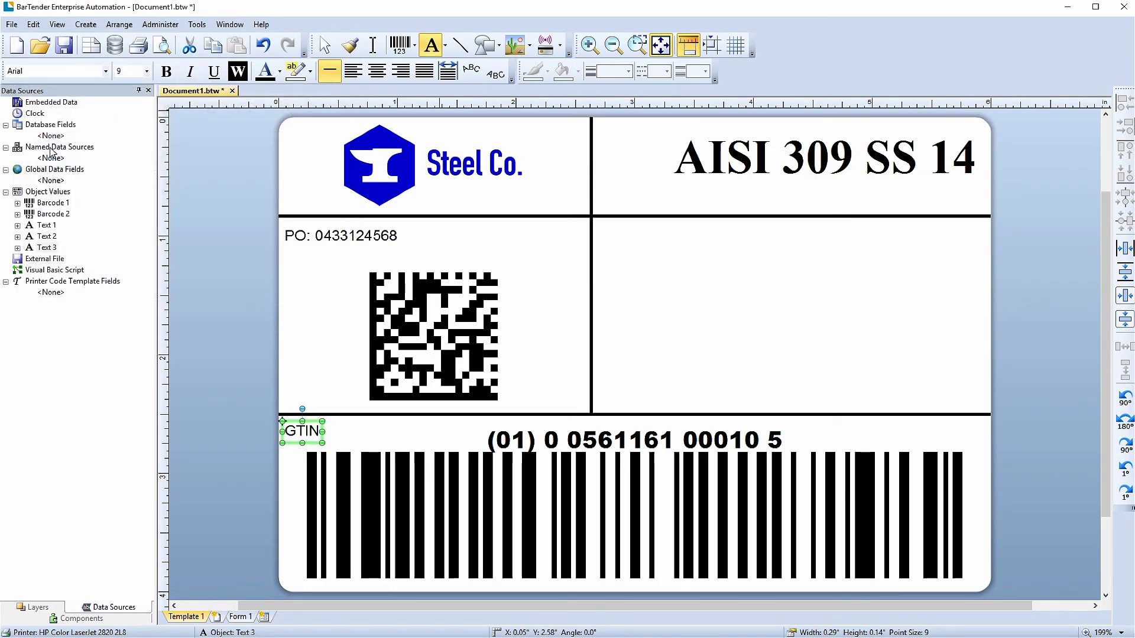
drag(599, 256, 643, 400)
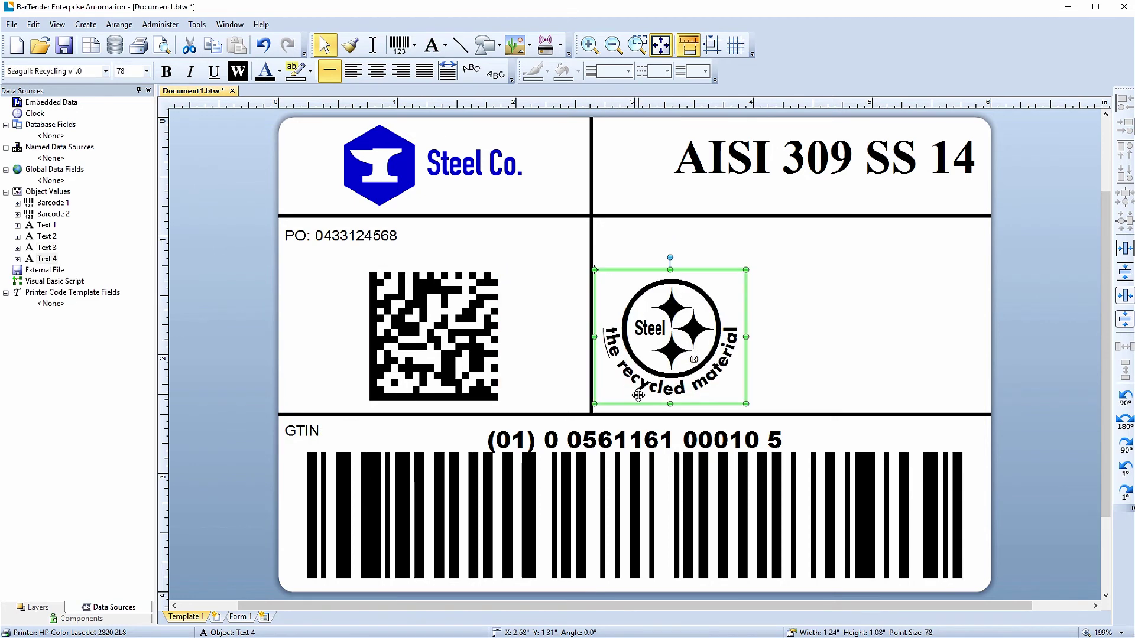
Insert a 'screwdriver' clip-art picture beside the recycling symbol, enlarged to about 1.11 x 1.09 in
click(531, 52)
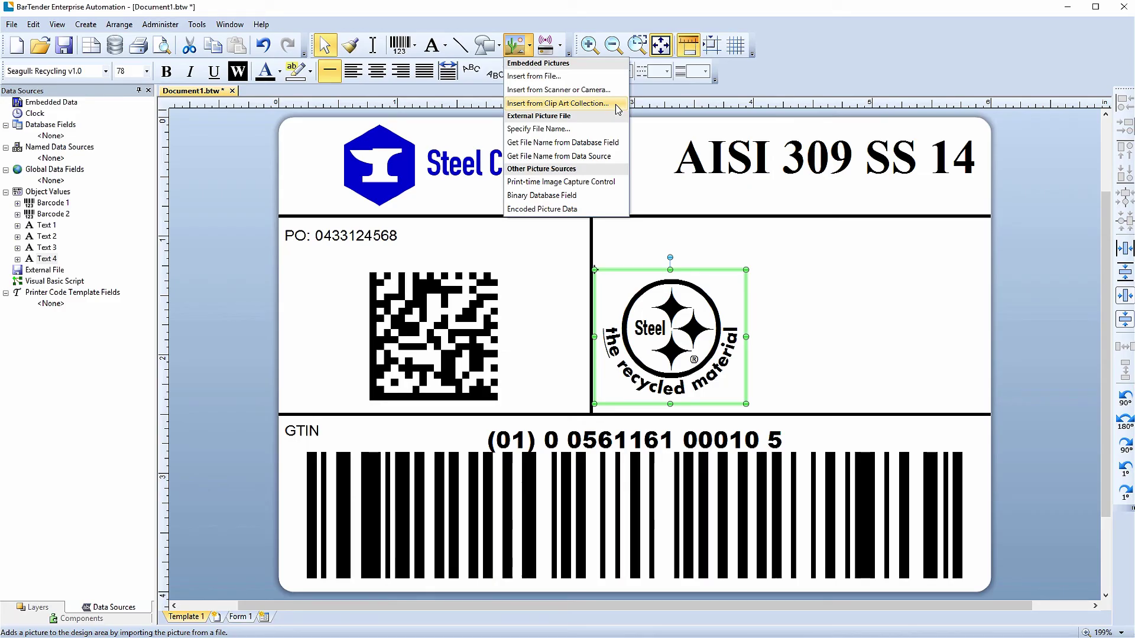
click(616, 104)
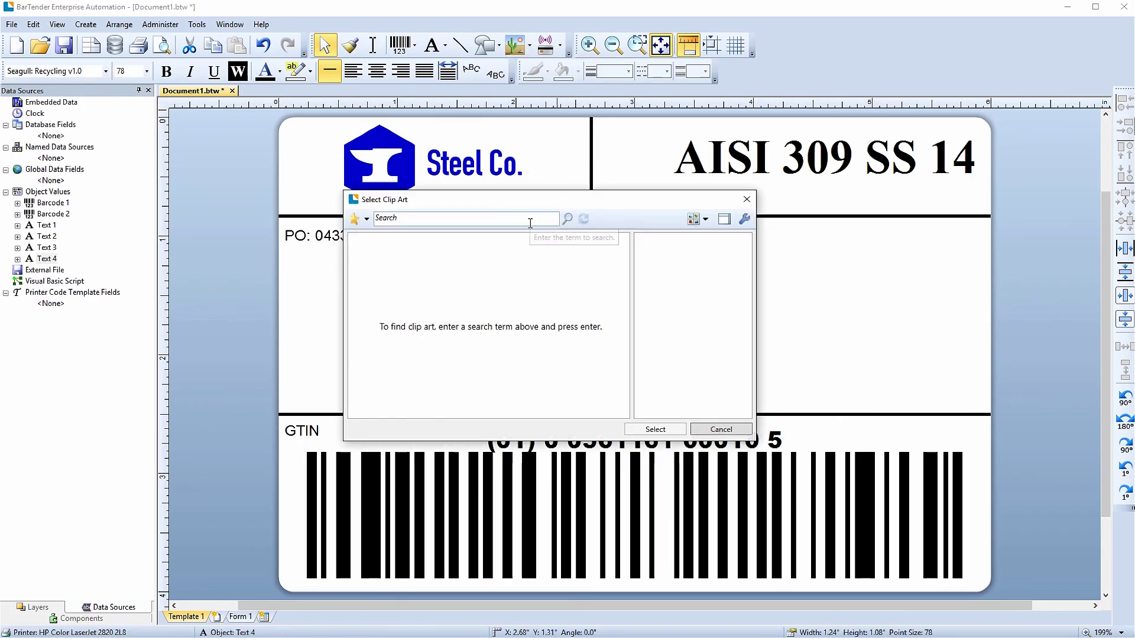
click(530, 222)
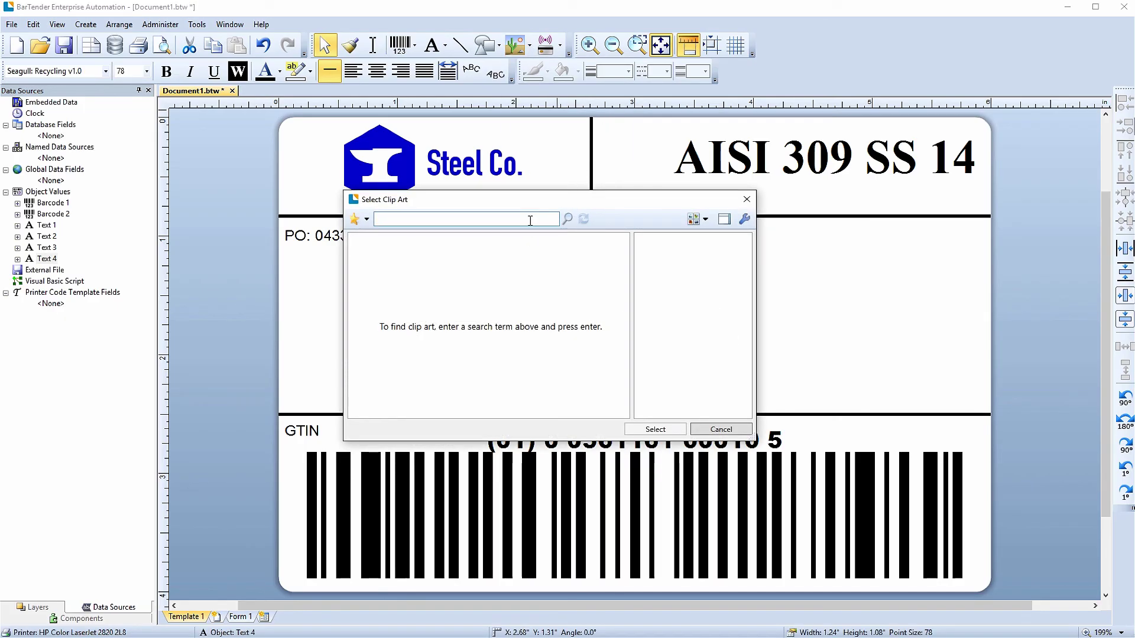
text(screwdriver)
key(Return)
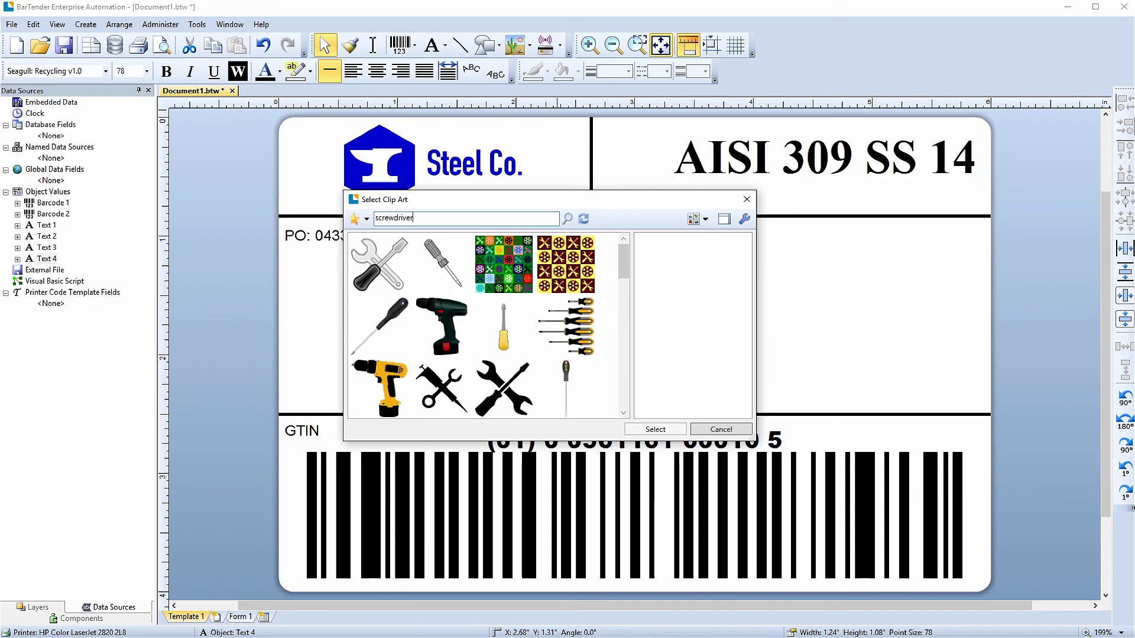
drag(623, 269, 625, 314)
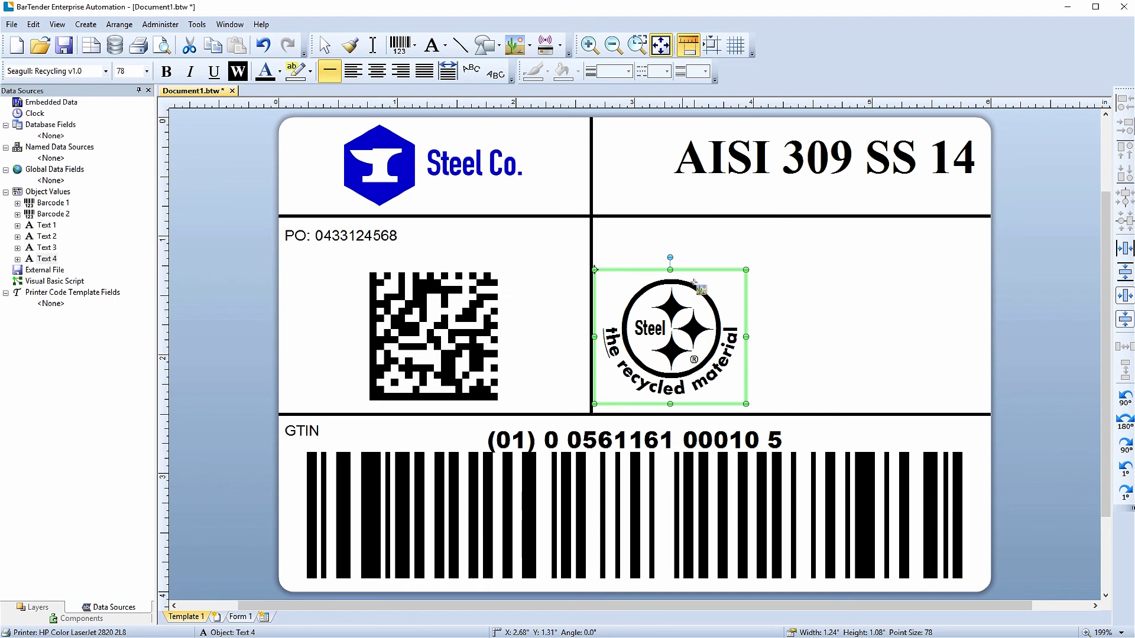
click(749, 267)
drag(784, 338, 883, 418)
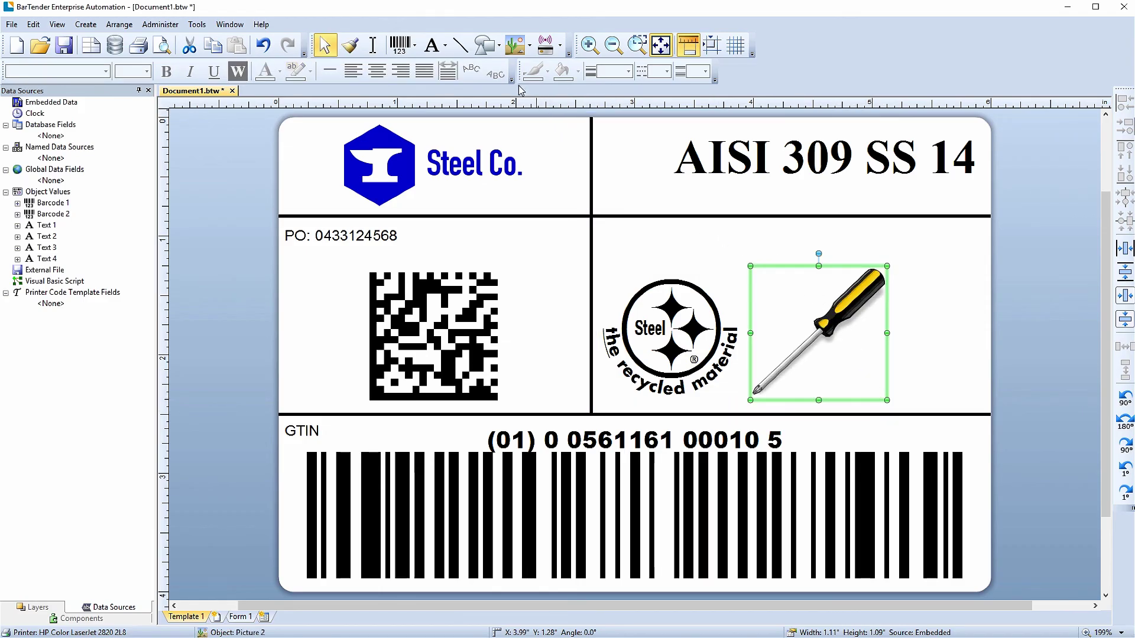
Draw an upward block arrow, 0.73 x 1.11 in, to the right of the screwdriver
click(500, 51)
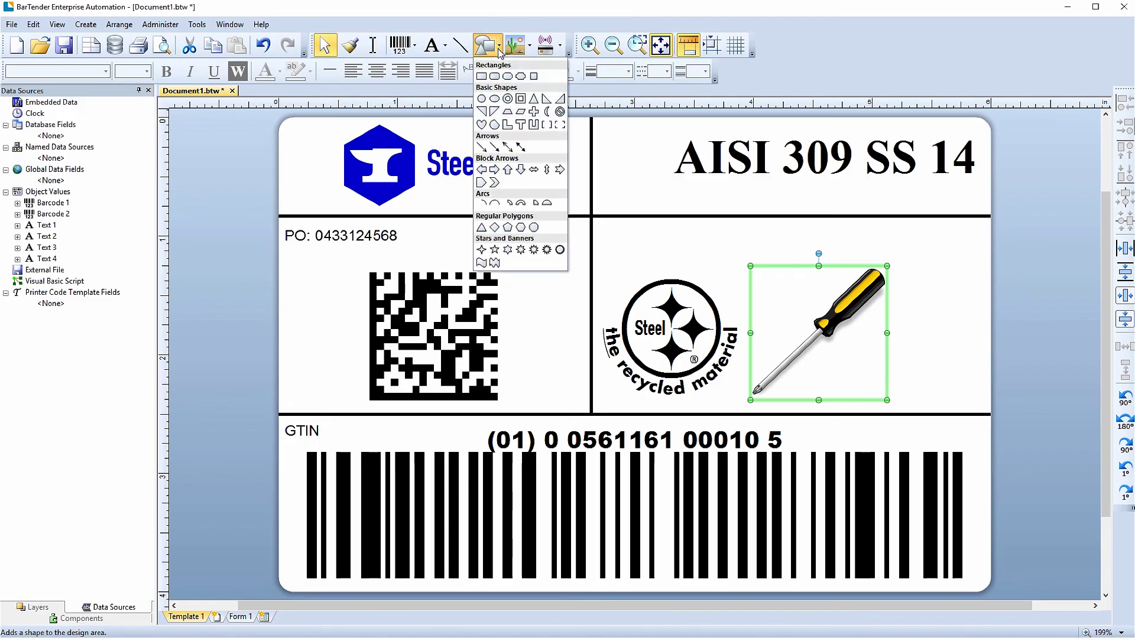
click(507, 170)
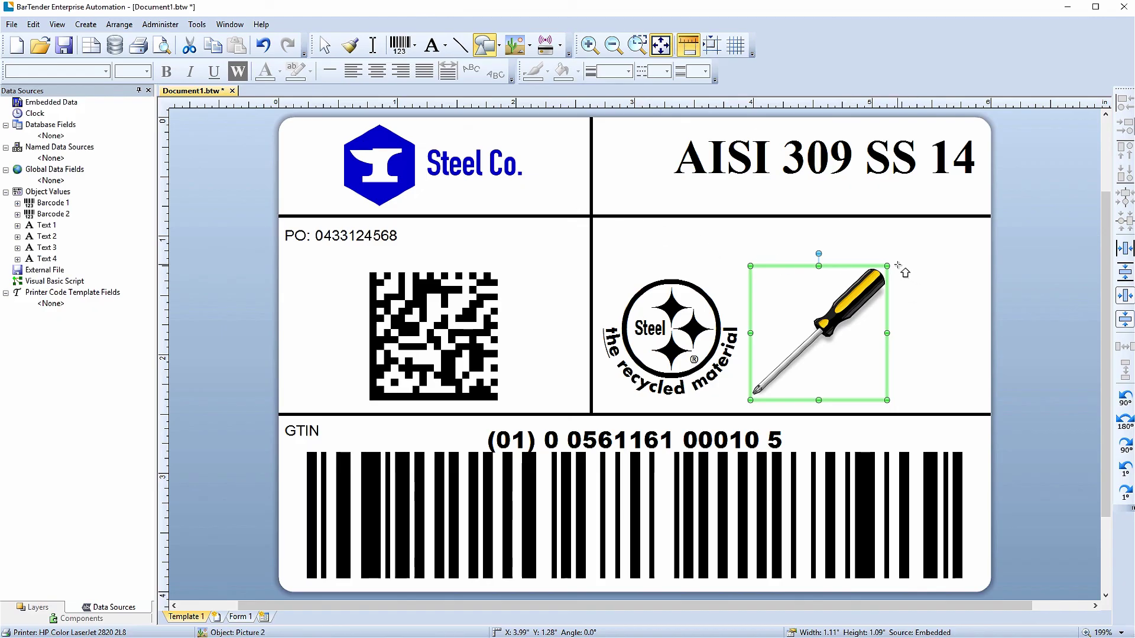
drag(897, 265, 988, 396)
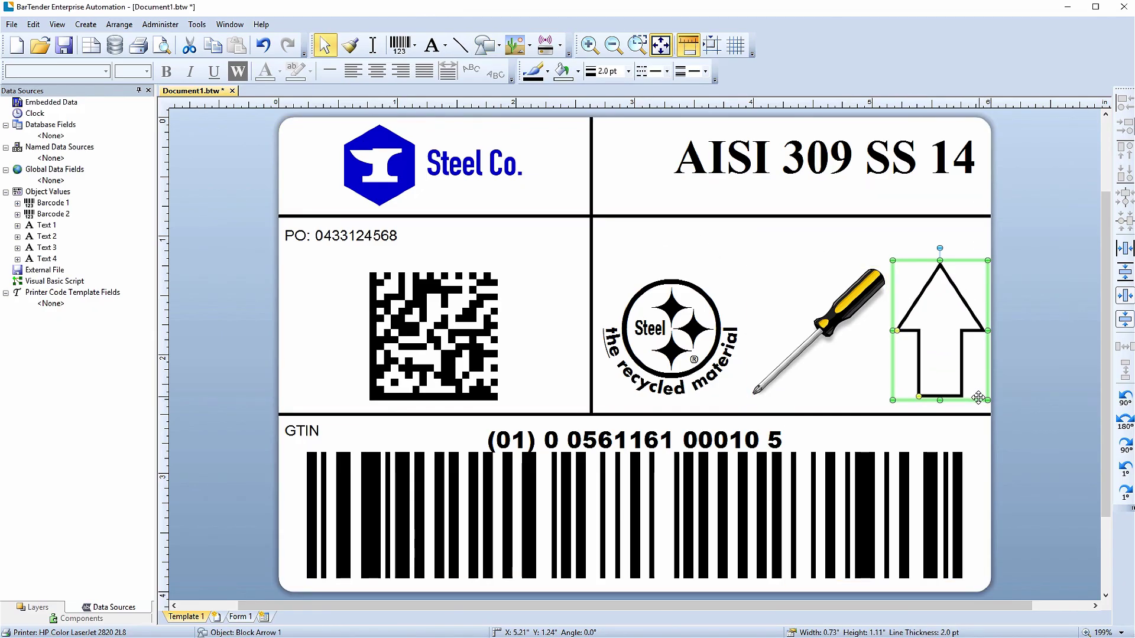
Give the arrow a black fill and a grey outline
click(578, 72)
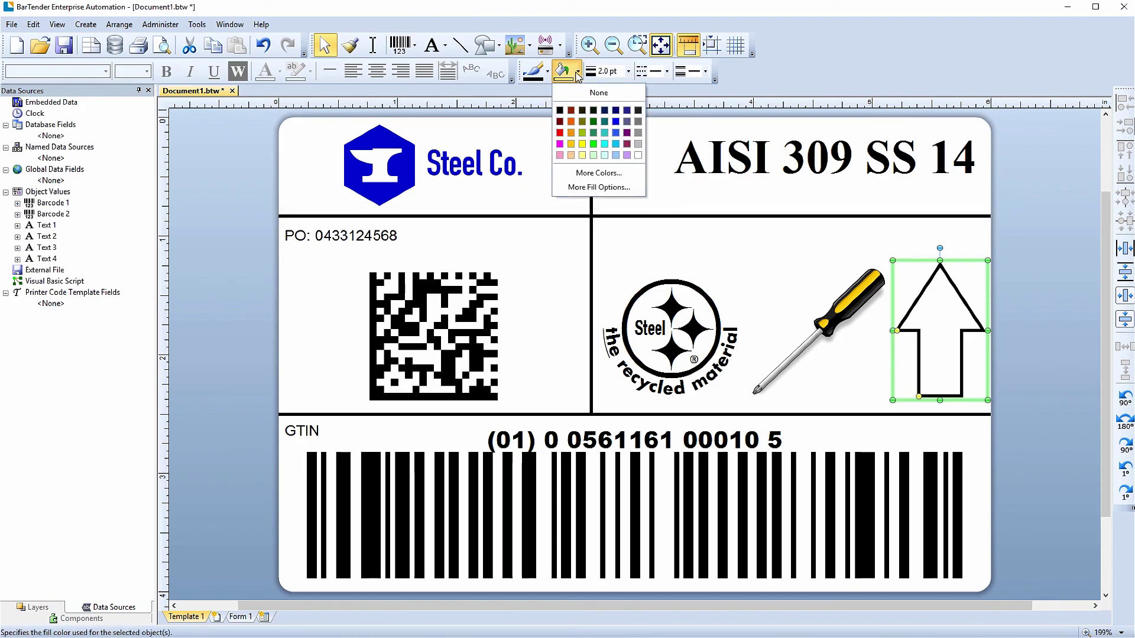
click(559, 113)
click(547, 78)
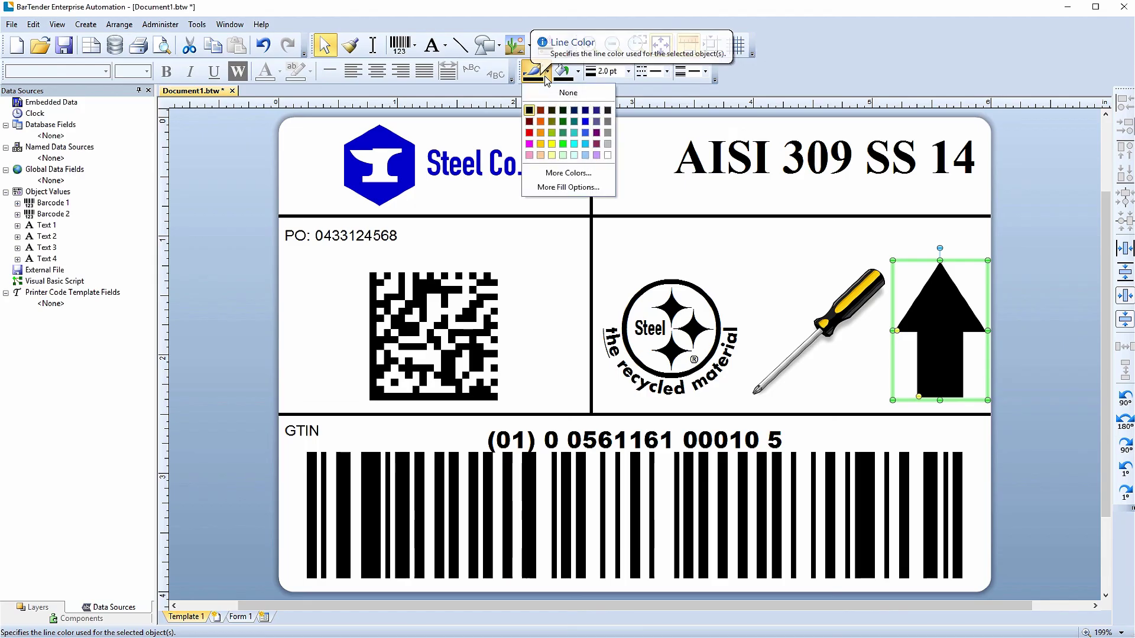
click(608, 137)
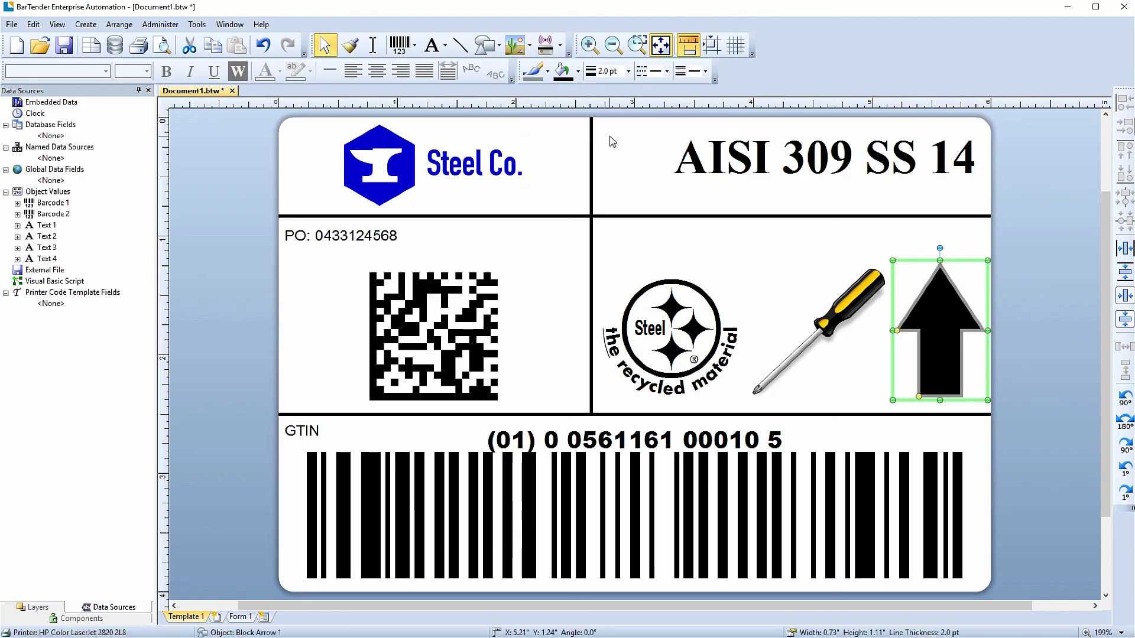
click(861, 412)
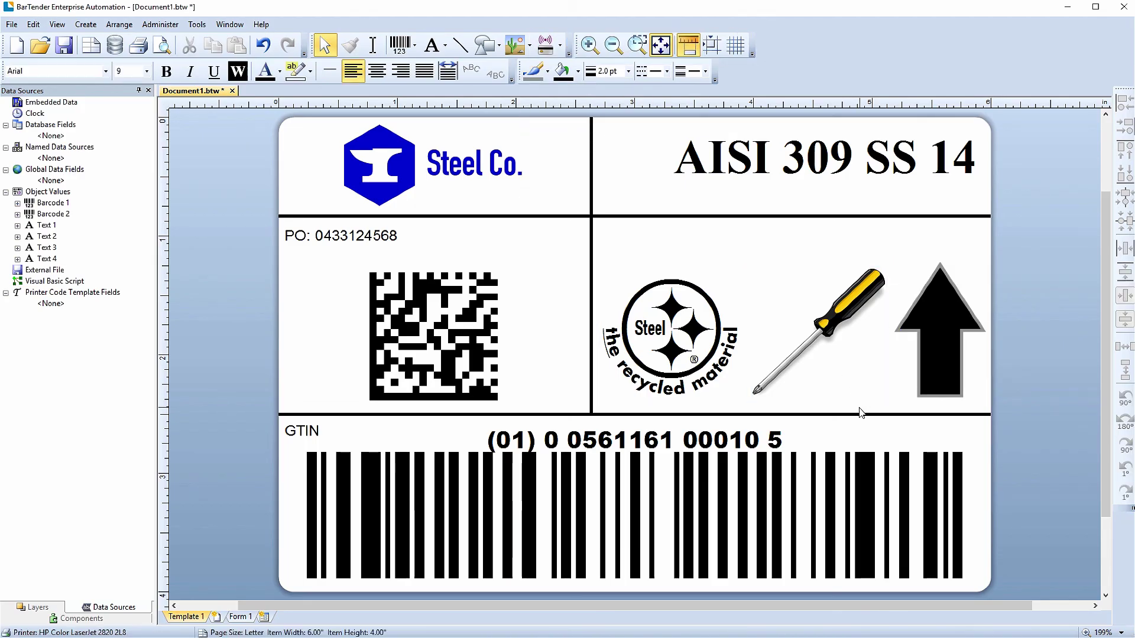